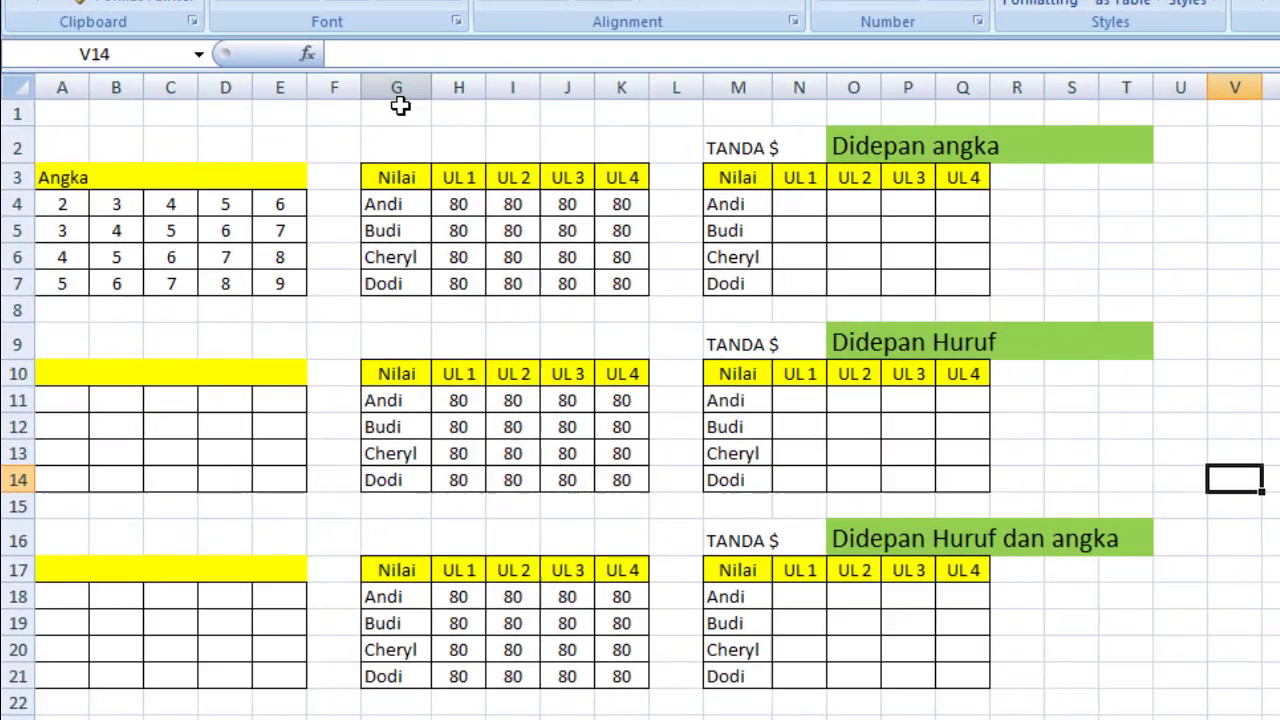
Enter =H4*A$4 in N4 of the Didepan angka table, giving 160.
{"action": "left_click_drag", "start_coordinate": [408, 177], "coordinate": [628, 284]}
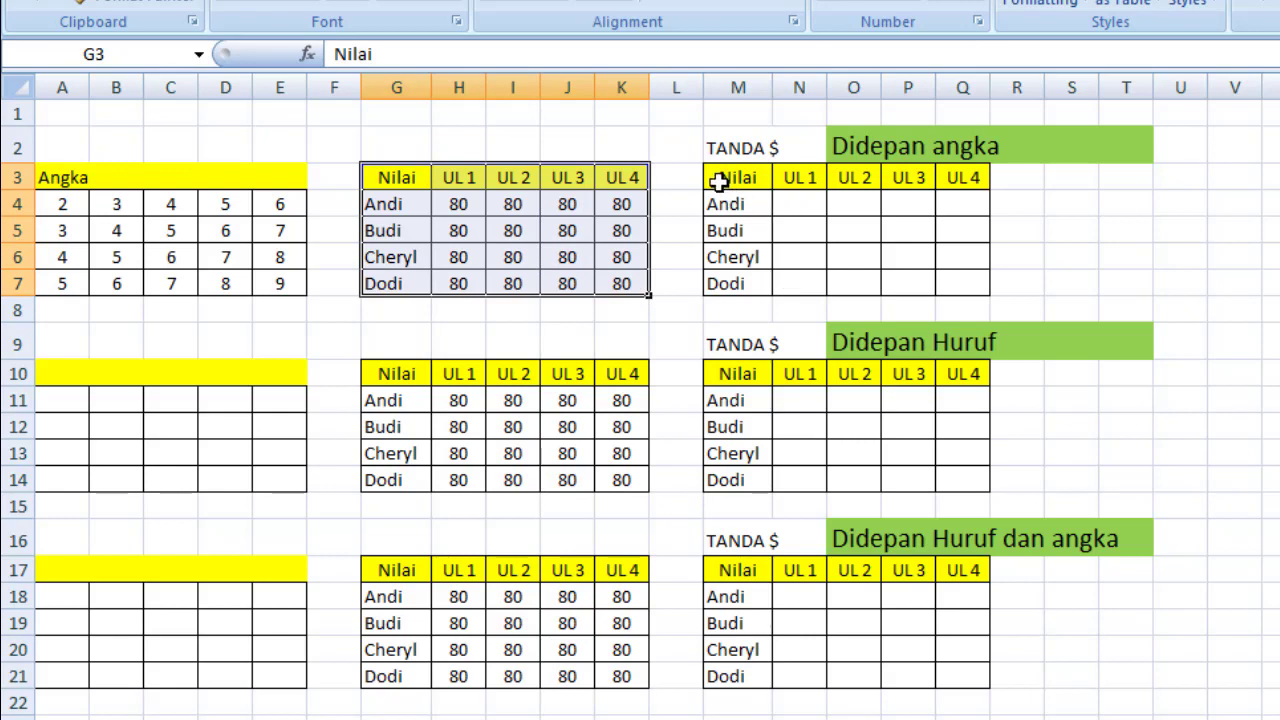
{"action": "left_click_drag", "start_coordinate": [719, 181], "coordinate": [955, 290]}
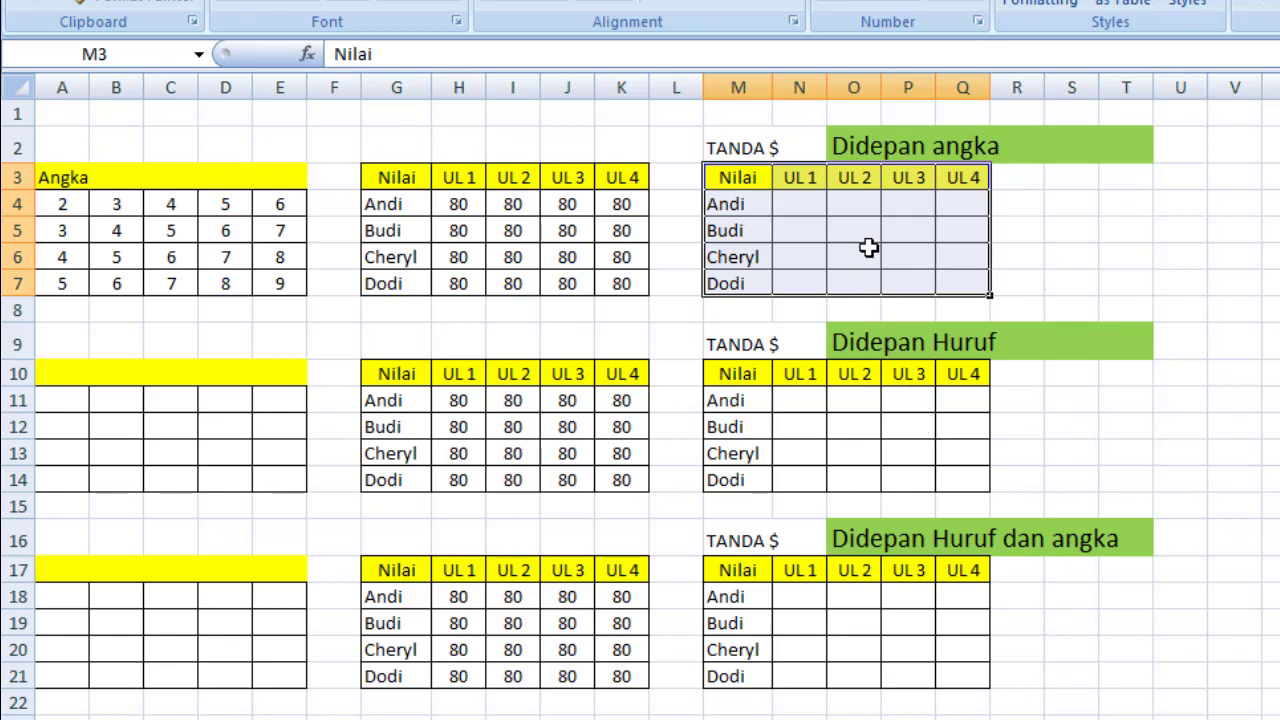
{"action": "left_click", "coordinate": [811, 203]}
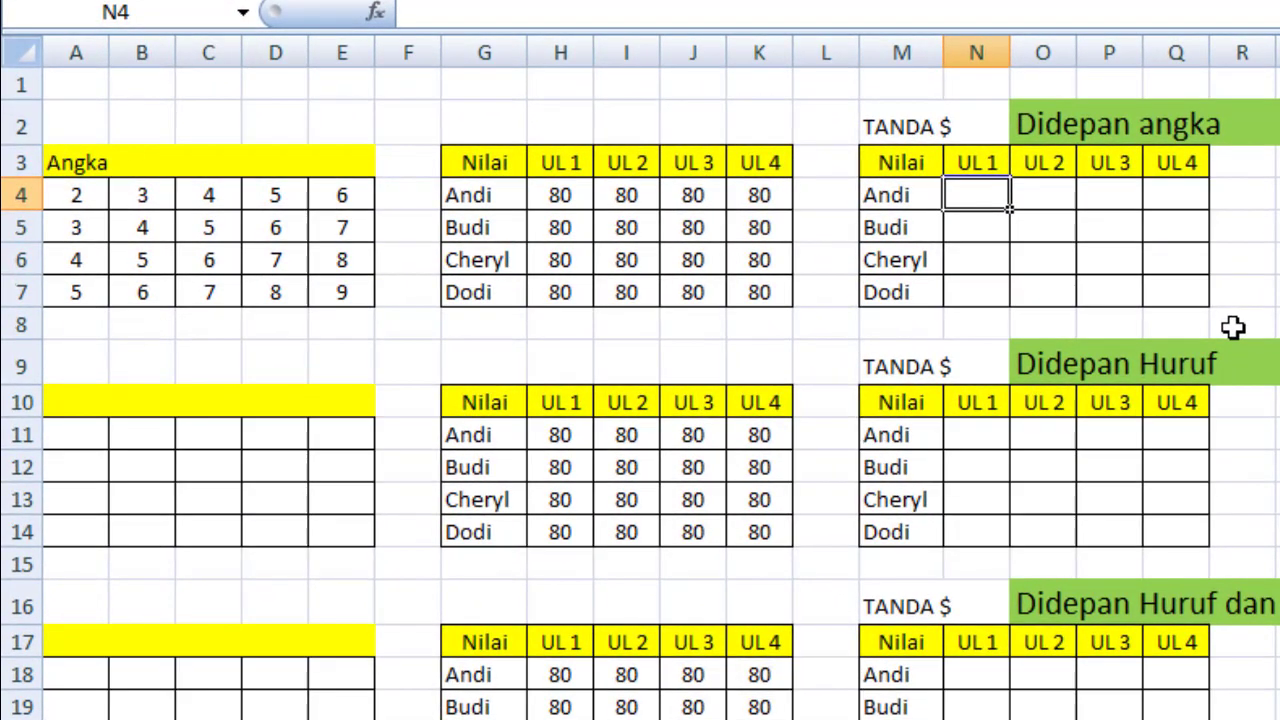
{"action": "type", "text": "="}
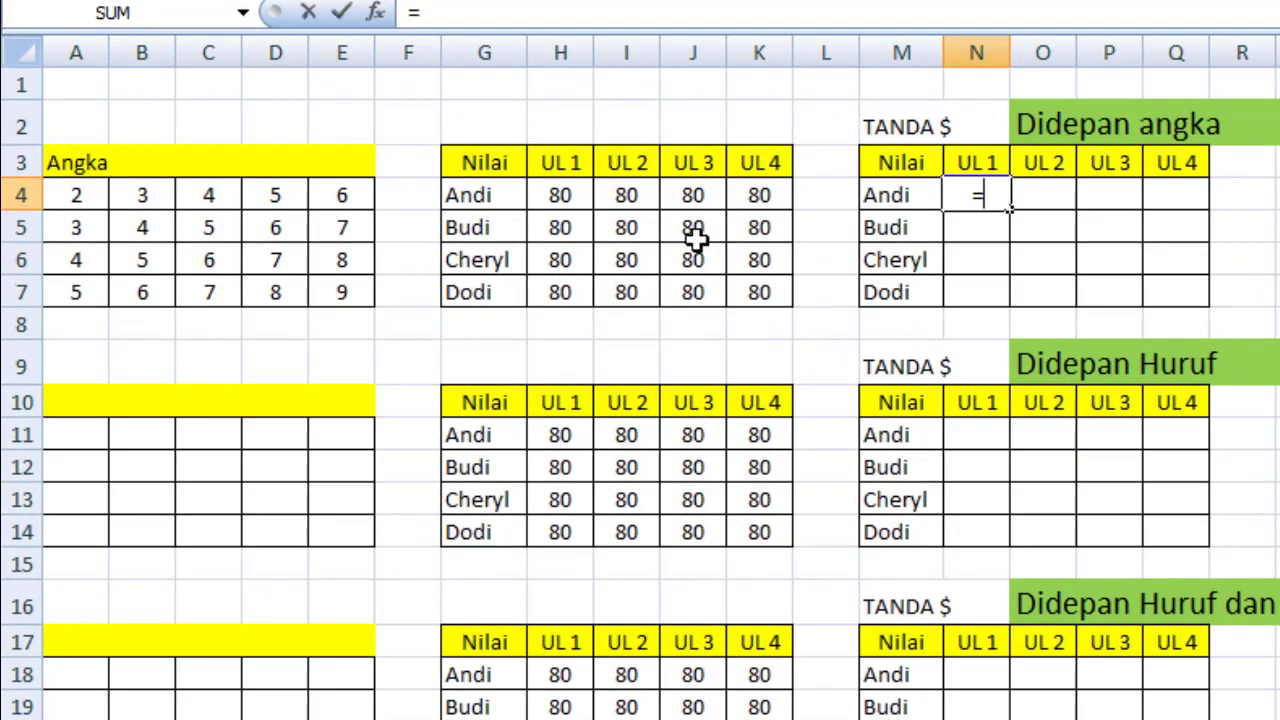
{"action": "left_click", "coordinate": [568, 196]}
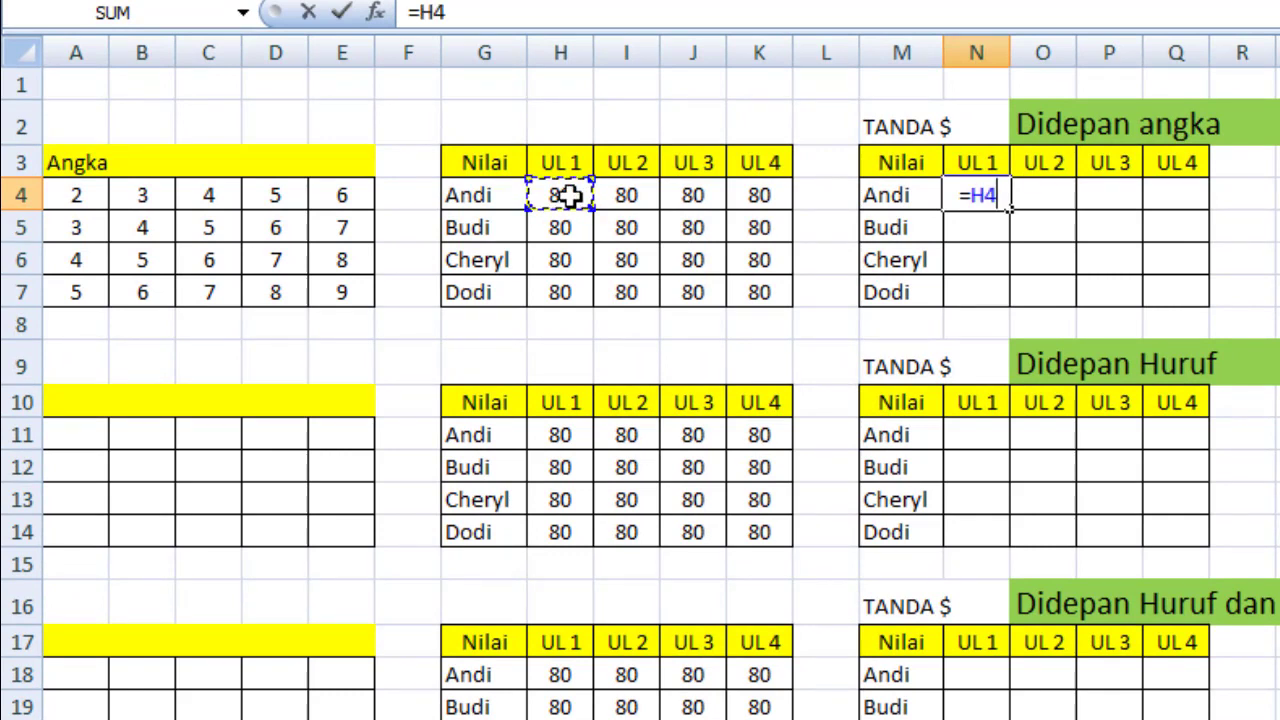
{"action": "type", "text": "*"}
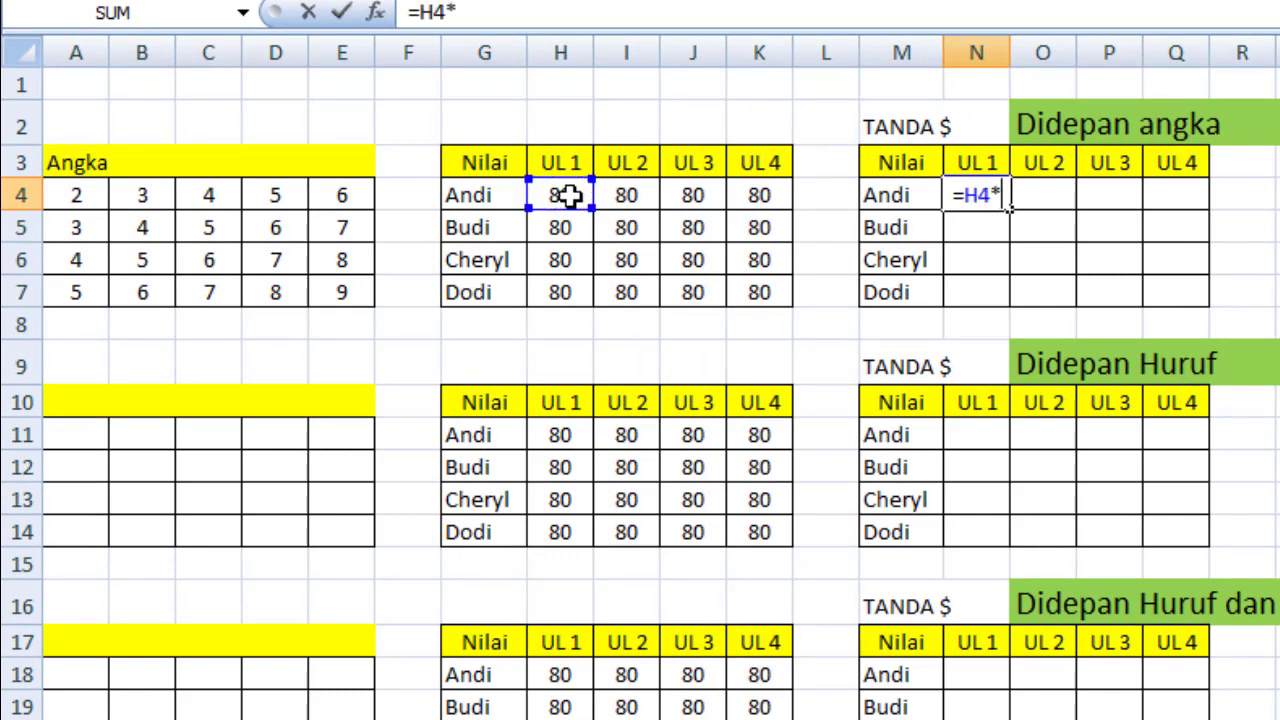
{"action": "left_click", "coordinate": [90, 194]}
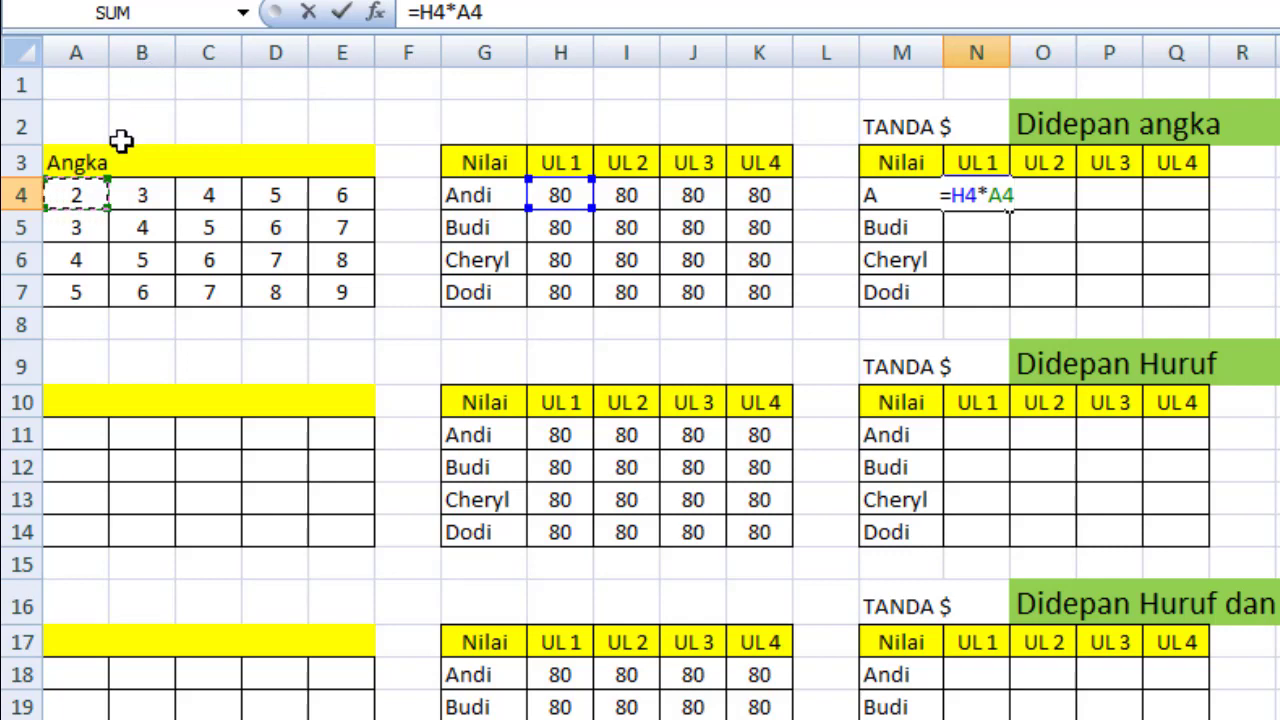
{"action": "left_click", "coordinate": [1008, 196]}
{"action": "type", "text": "$"}
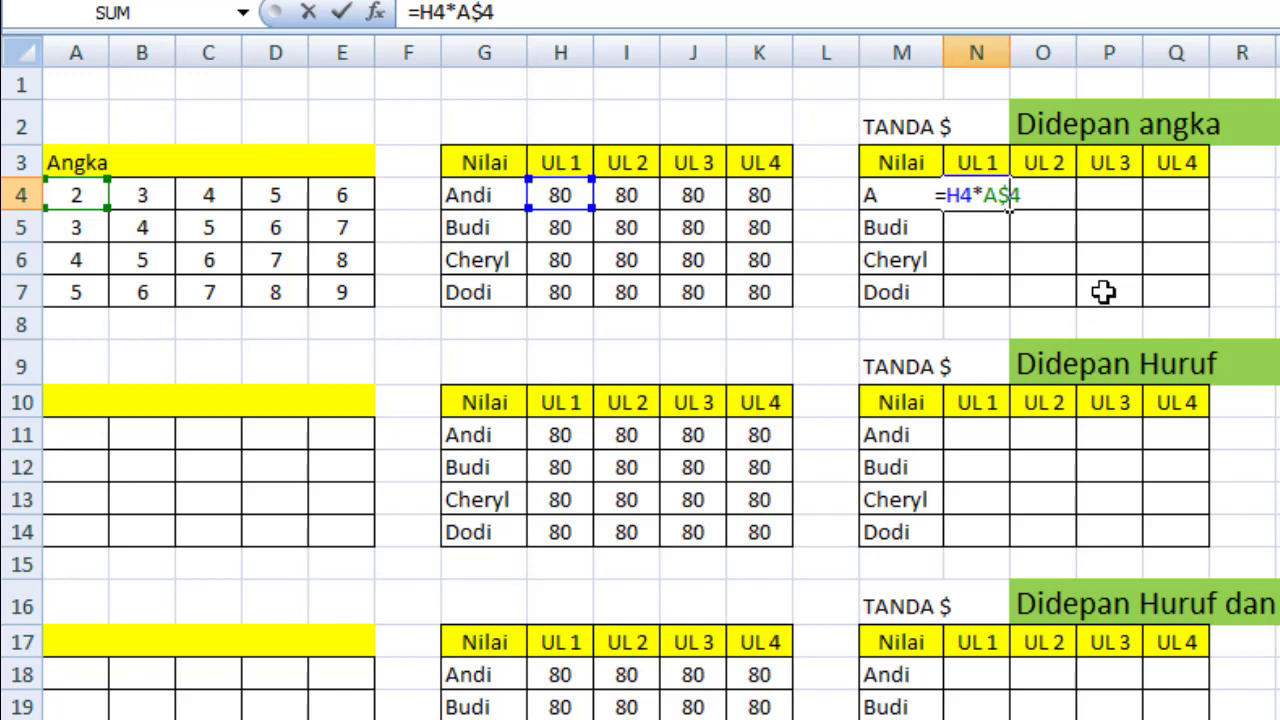
{"action": "key", "text": "Return"}
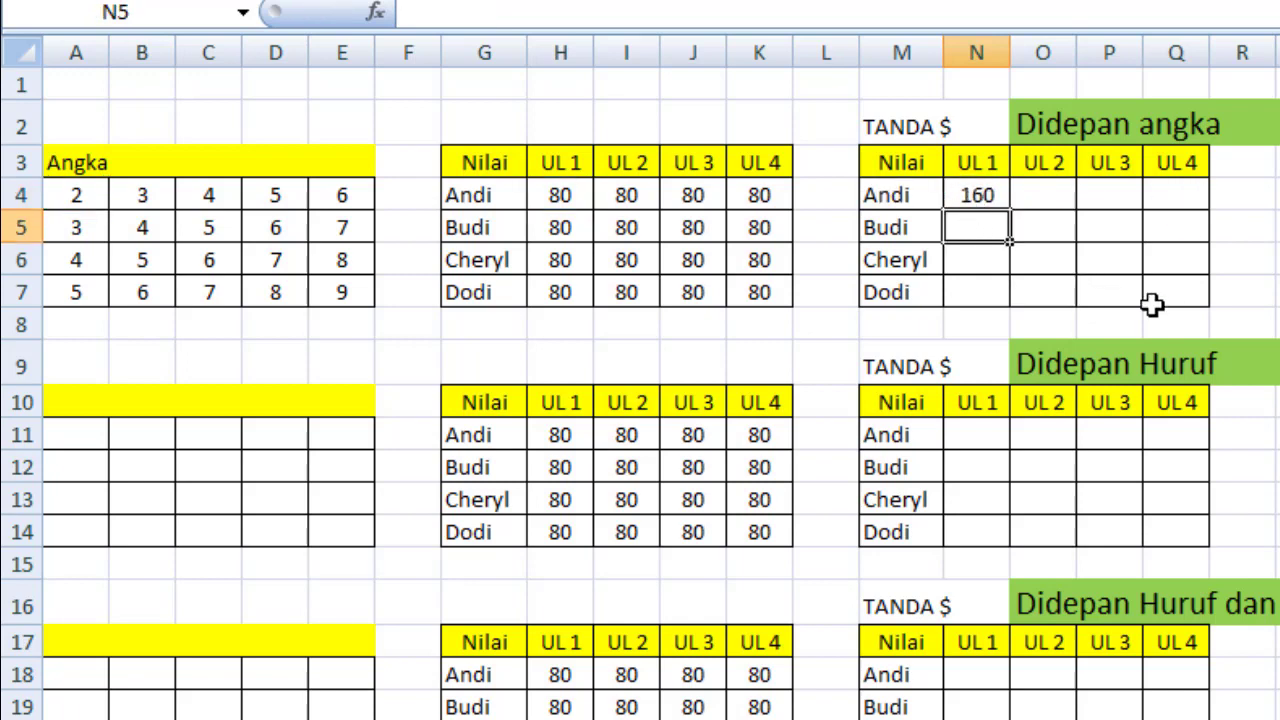
Copy N4's formula down to N7 and across to Q4 (240, 320, 400).
{"action": "left_click", "coordinate": [985, 194]}
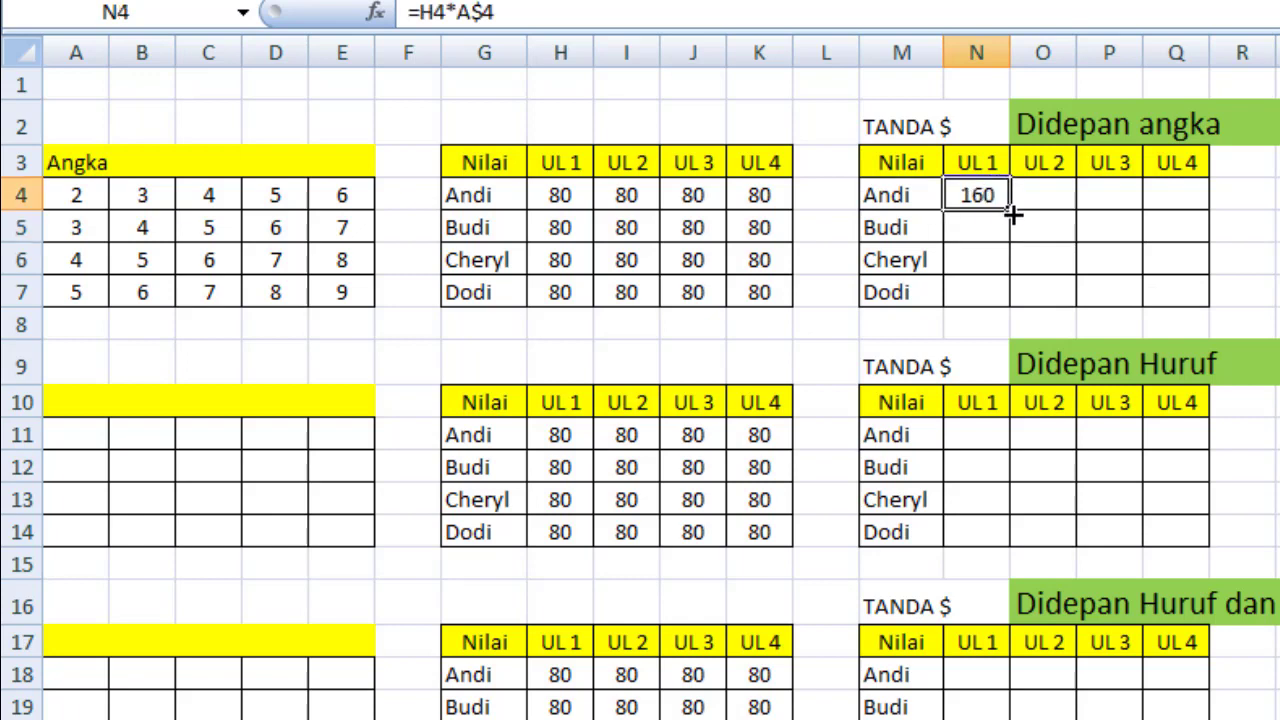
{"action": "left_click_drag", "start_coordinate": [1010, 211], "coordinate": [1013, 296]}
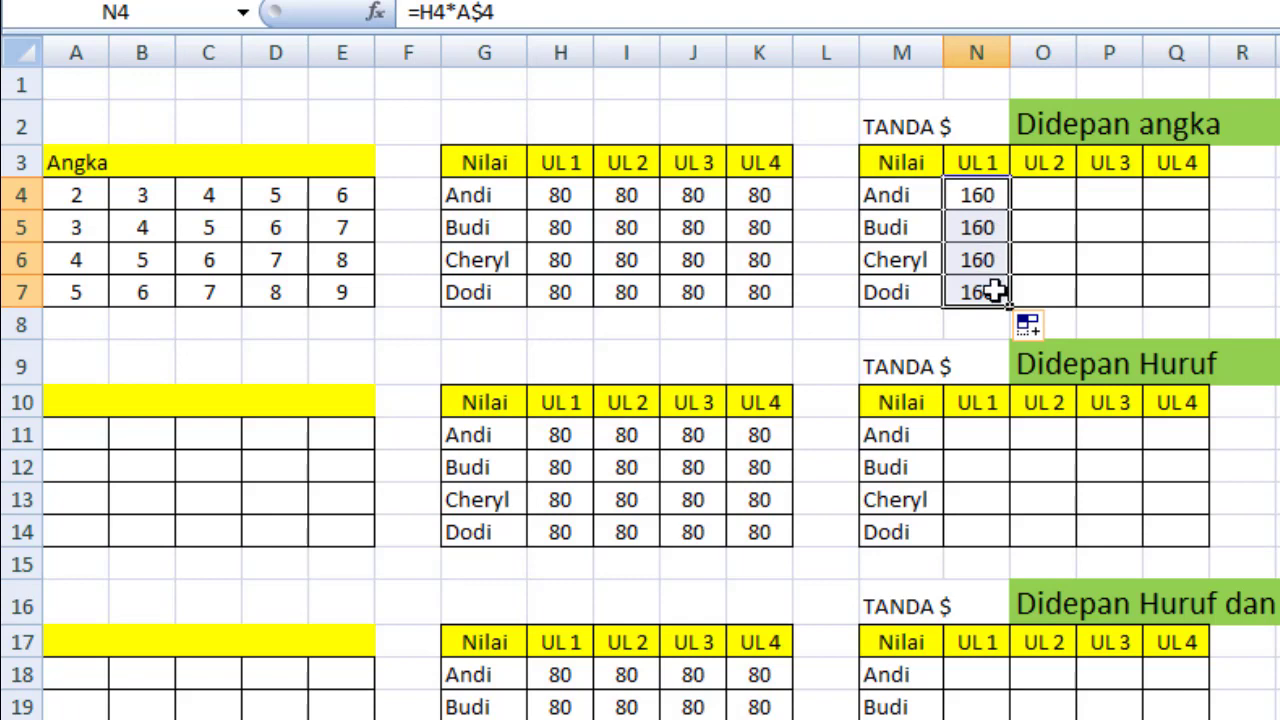
{"action": "left_click", "coordinate": [1058, 200]}
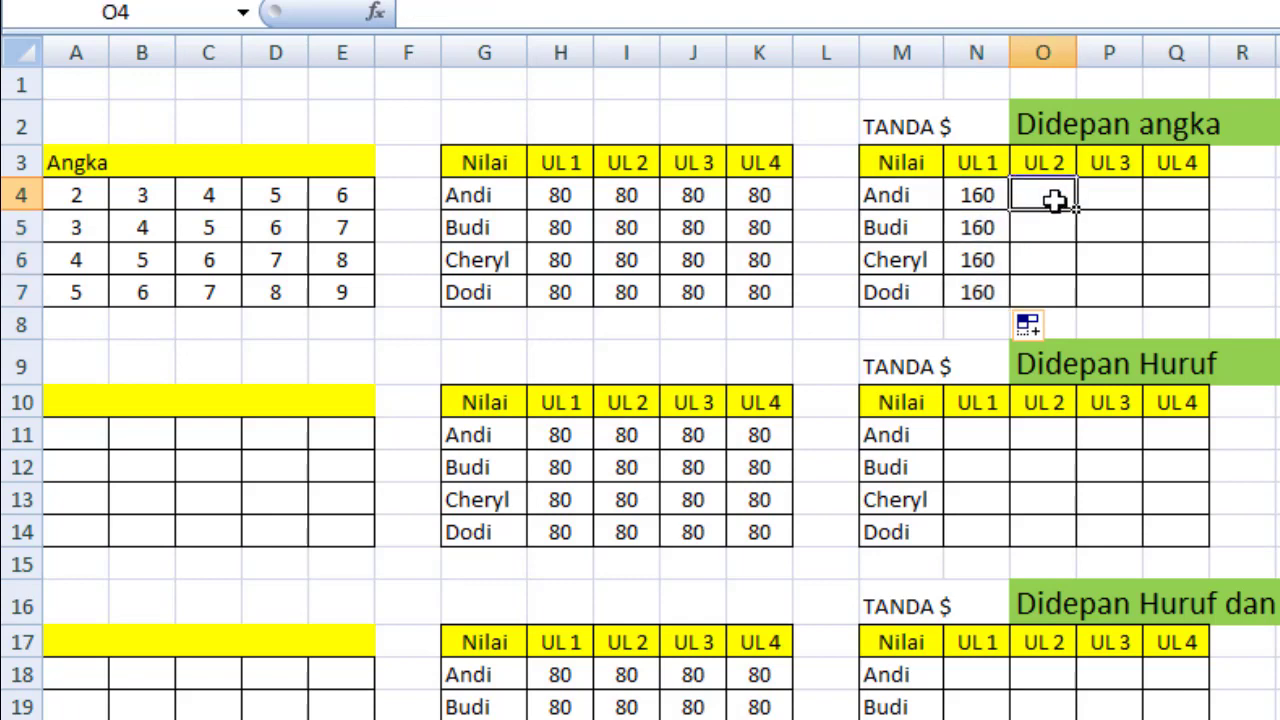
{"action": "left_click", "coordinate": [997, 198]}
{"action": "left_click_drag", "start_coordinate": [1010, 210], "coordinate": [1205, 200]}
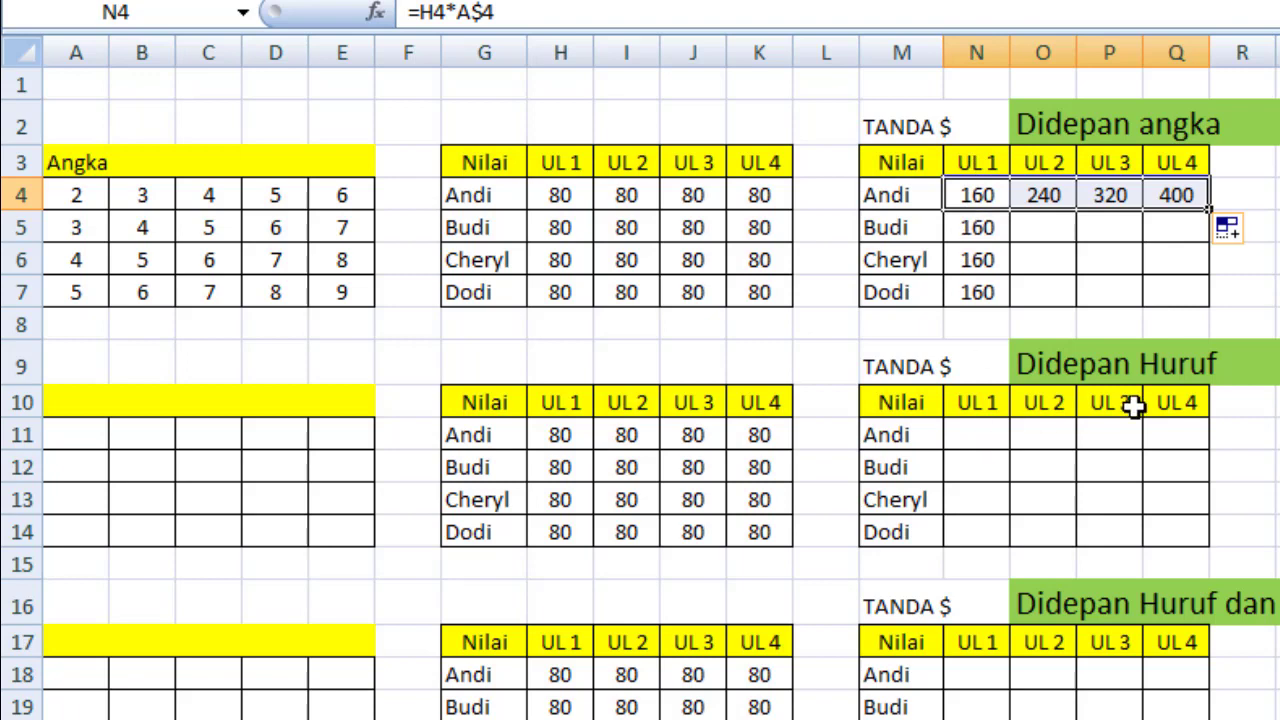
Enter =H11*$A4 in N11 of the Didepan Huruf table, giving 160.
{"action": "left_click", "coordinate": [983, 435]}
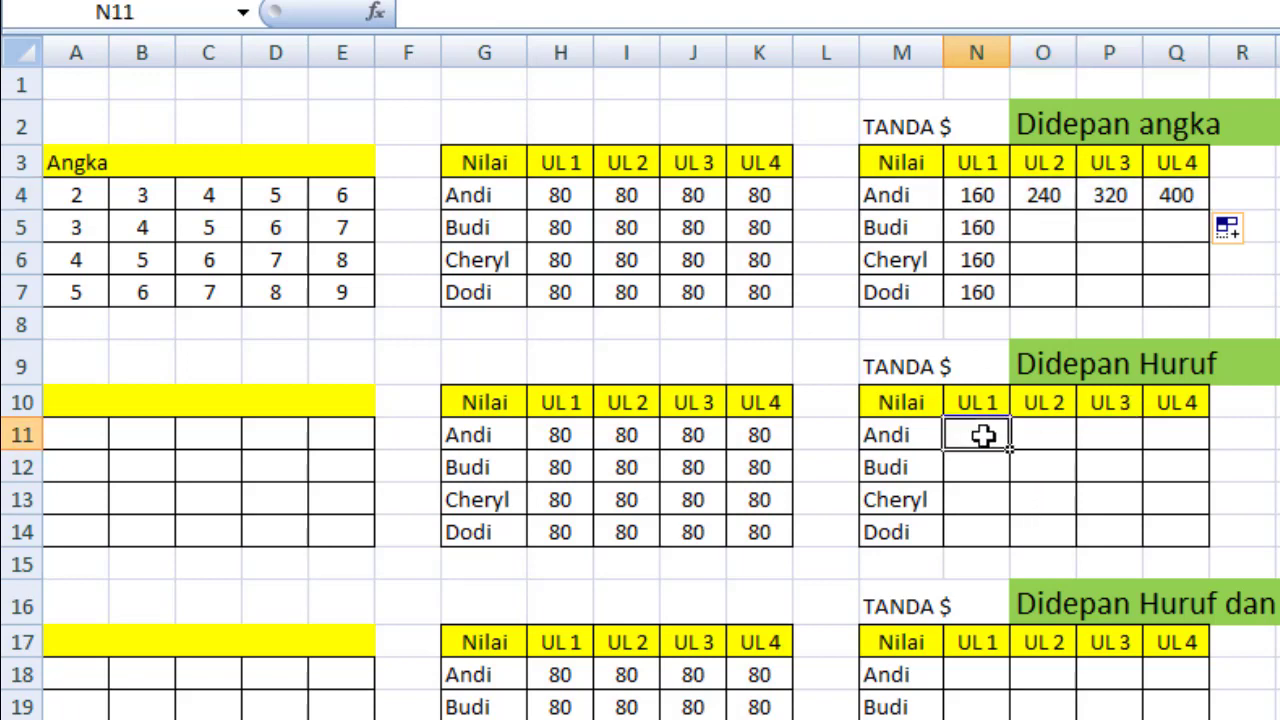
{"action": "type", "text": "="}
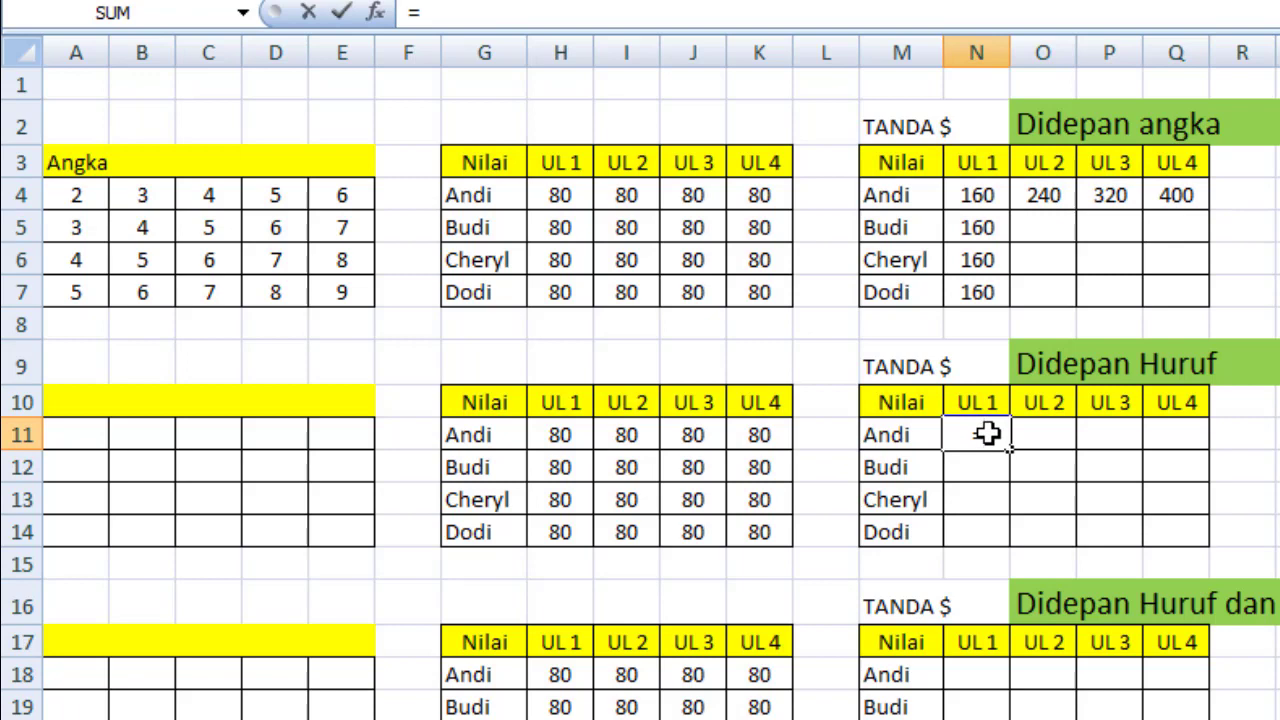
{"action": "left_click", "coordinate": [563, 437]}
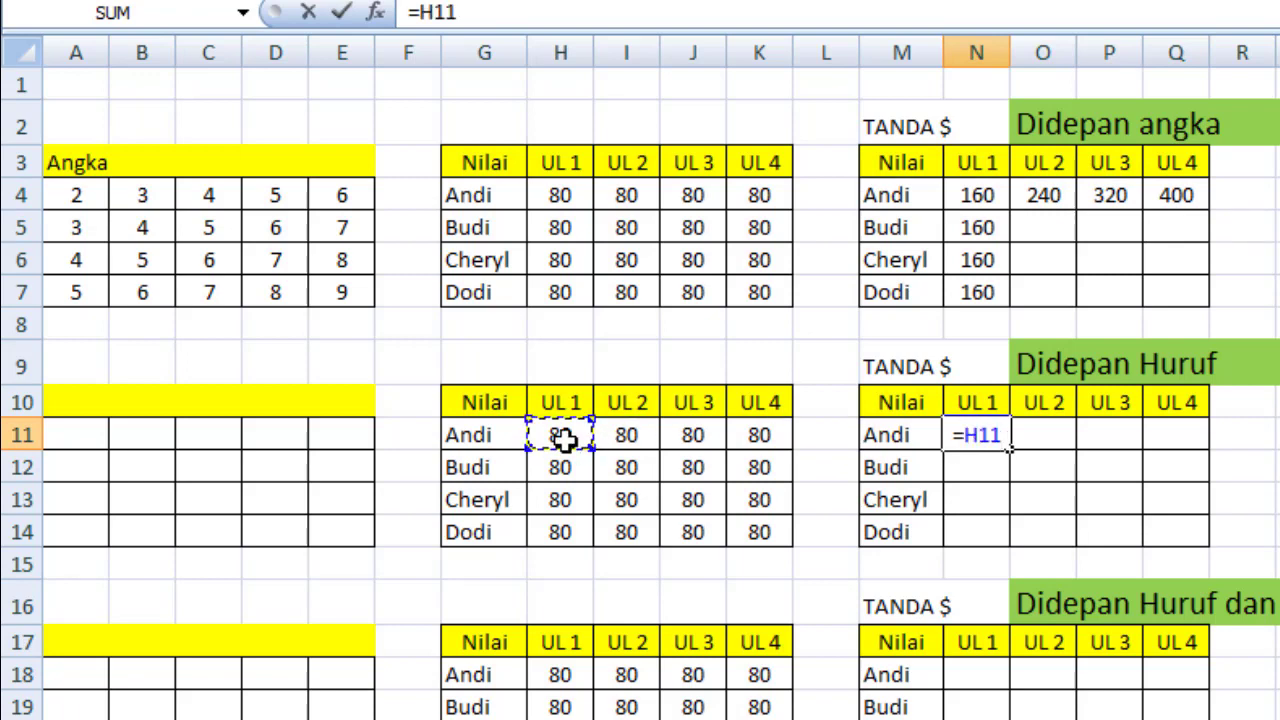
{"action": "type", "text": "*"}
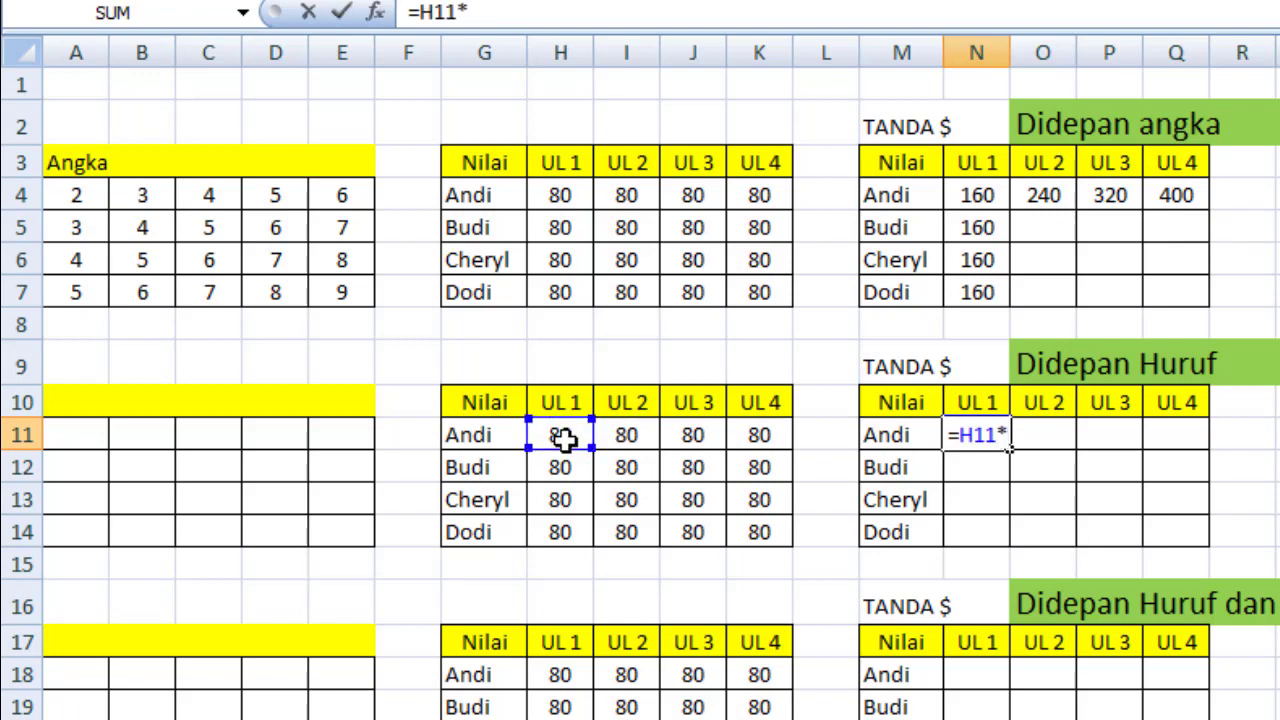
{"action": "left_click", "coordinate": [80, 197]}
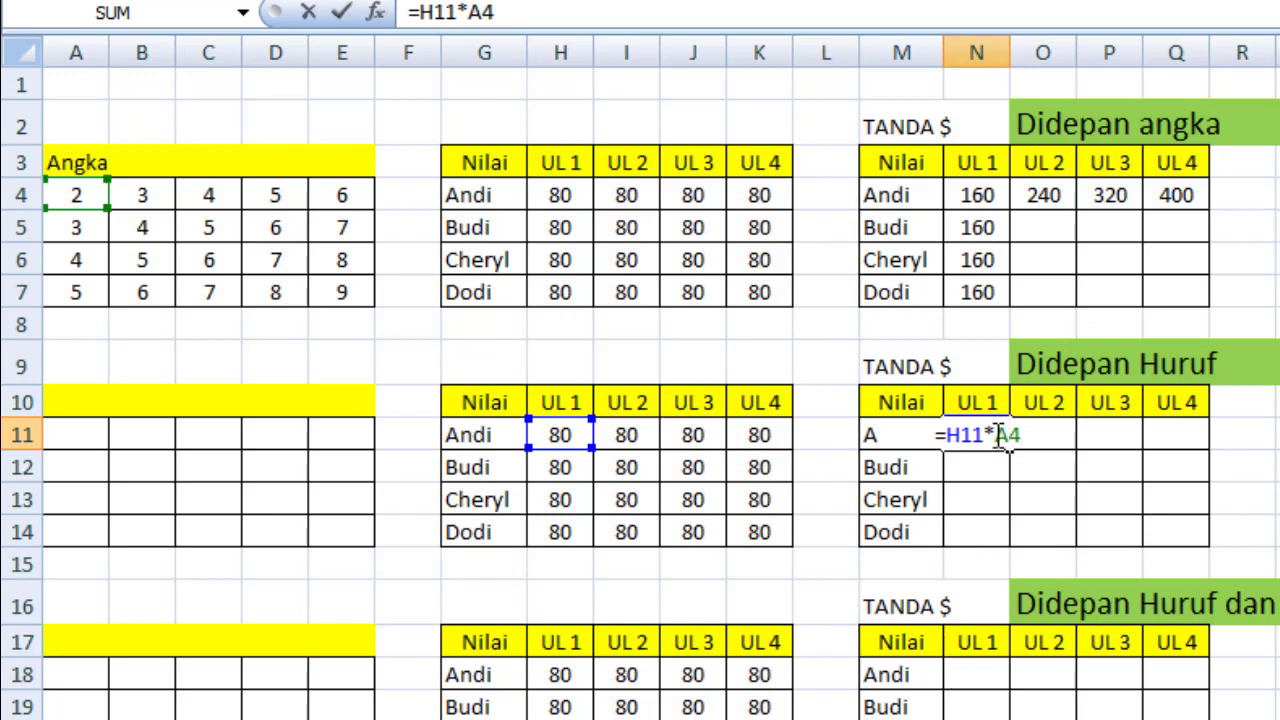
{"action": "type", "text": "$"}
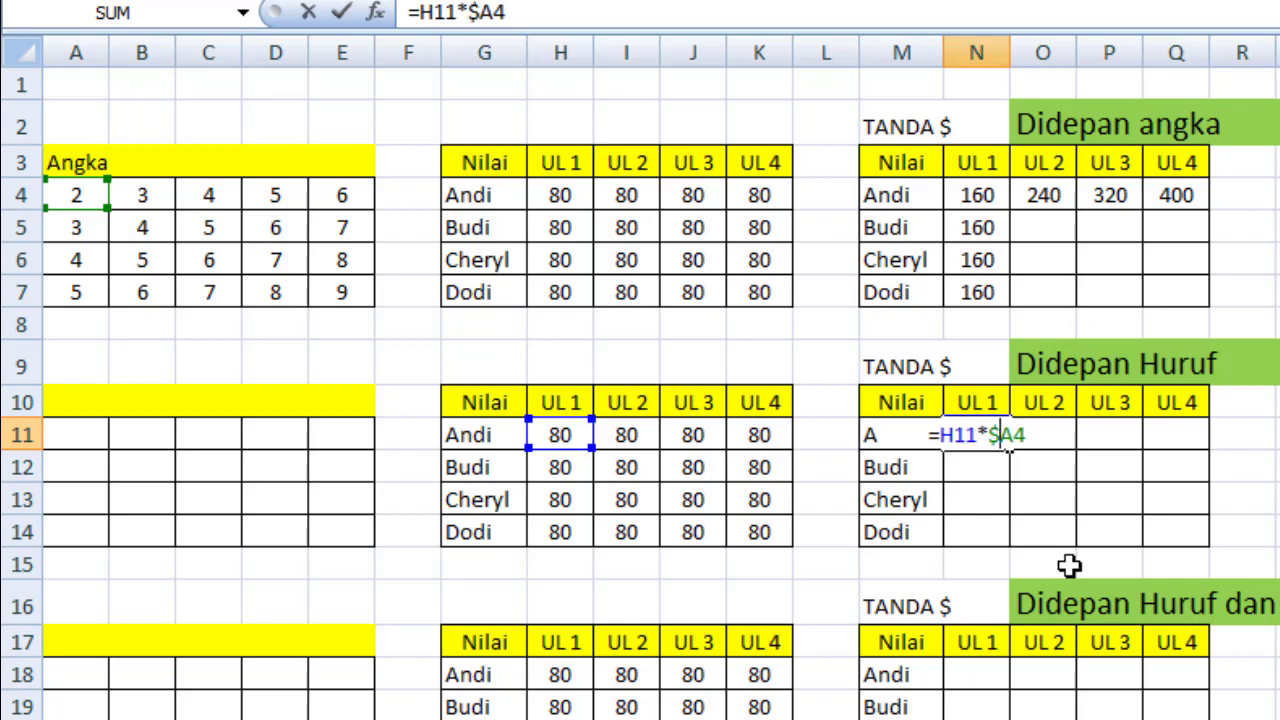
{"action": "key", "text": "Return"}
Copy N11's formula down to N14 and across Andi's row to Q11.
{"action": "left_click", "coordinate": [994, 437]}
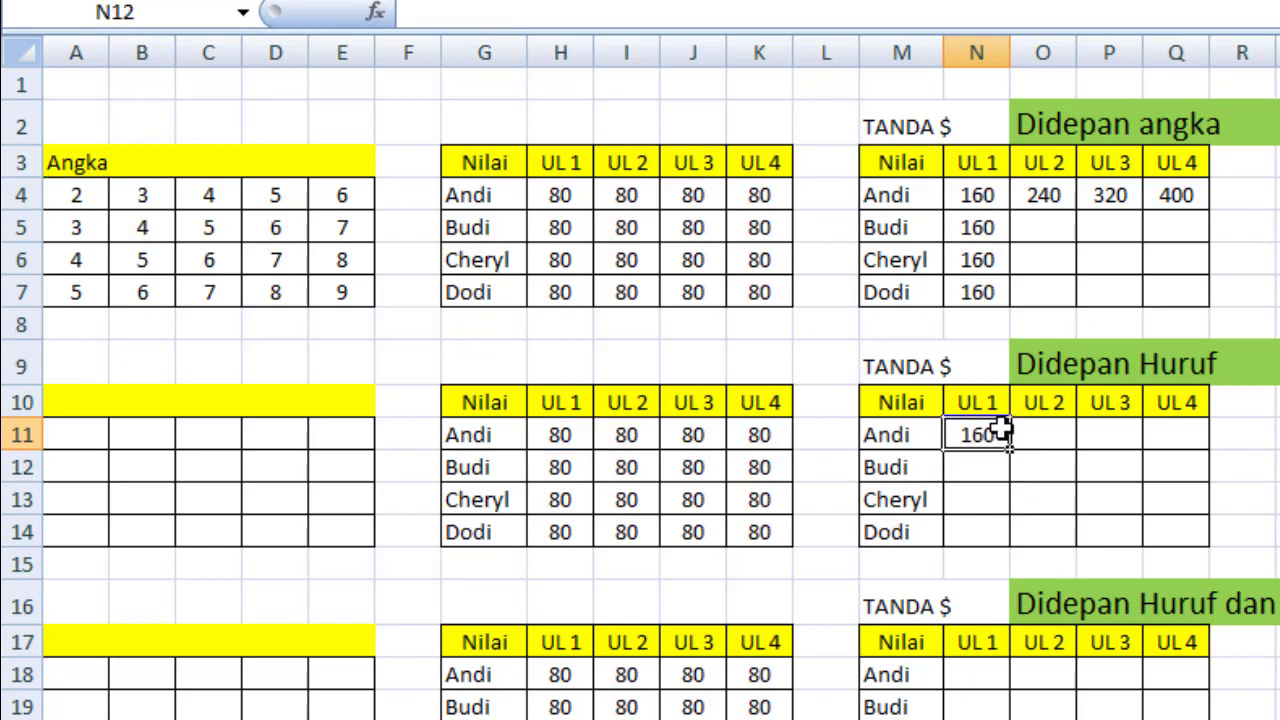
{"action": "left_click_drag", "start_coordinate": [1010, 448], "coordinate": [1003, 546]}
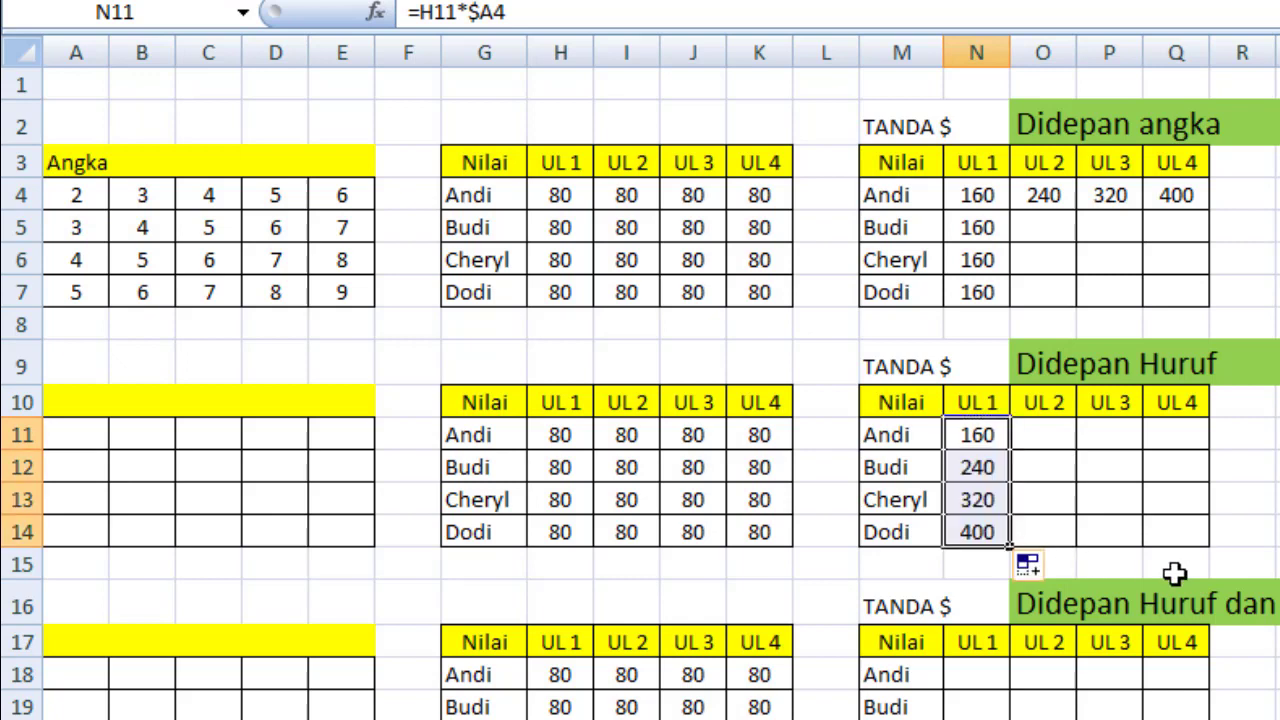
{"action": "left_click", "coordinate": [980, 455]}
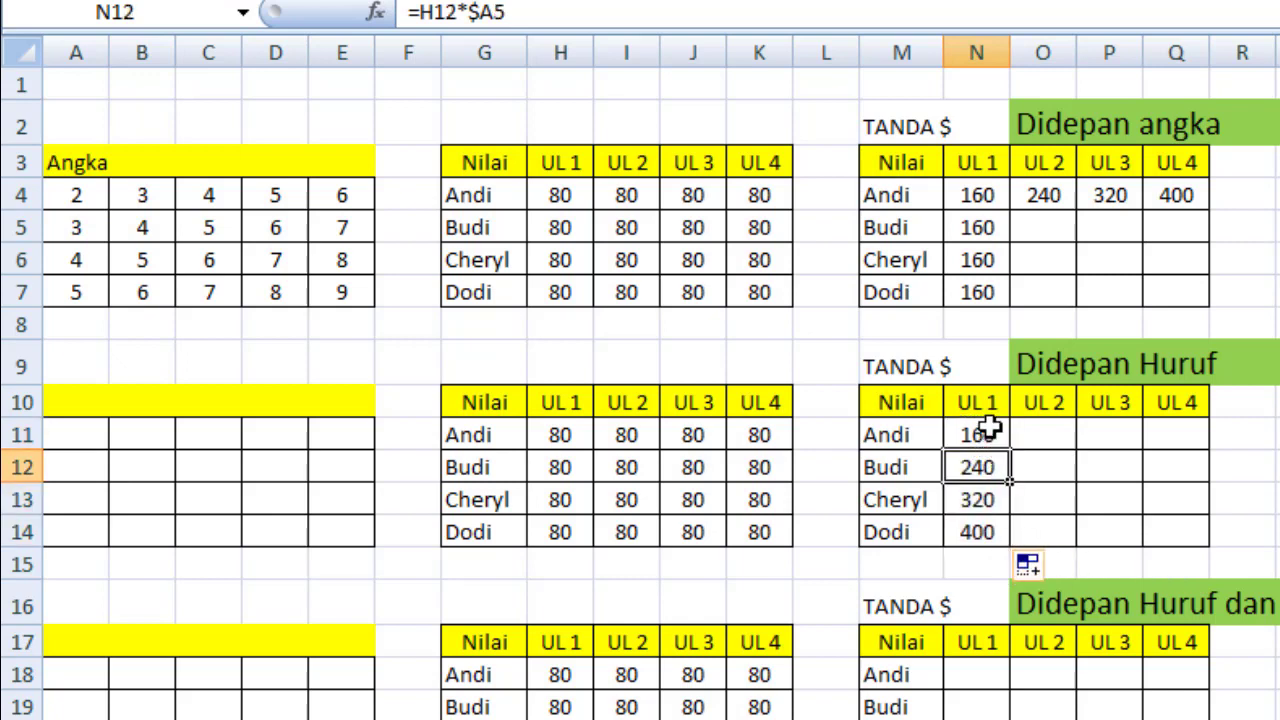
{"action": "left_click", "coordinate": [988, 432]}
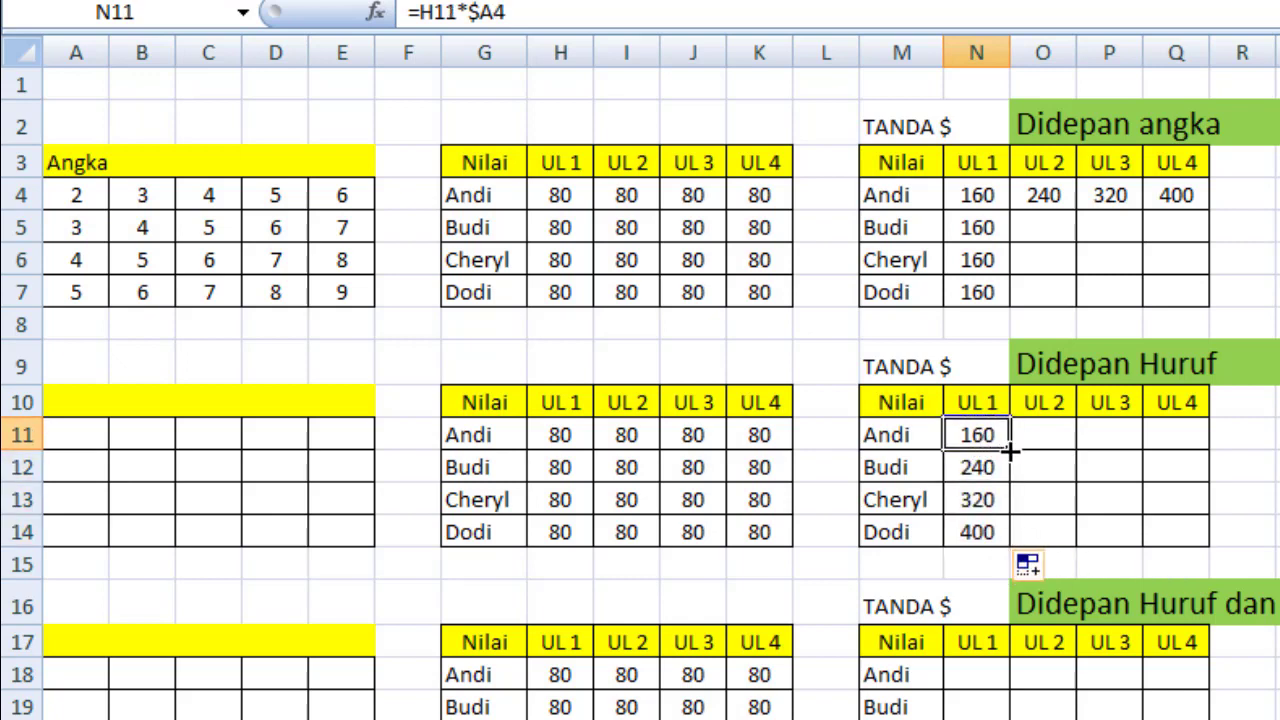
{"action": "left_click_drag", "start_coordinate": [1010, 452], "coordinate": [1192, 445]}
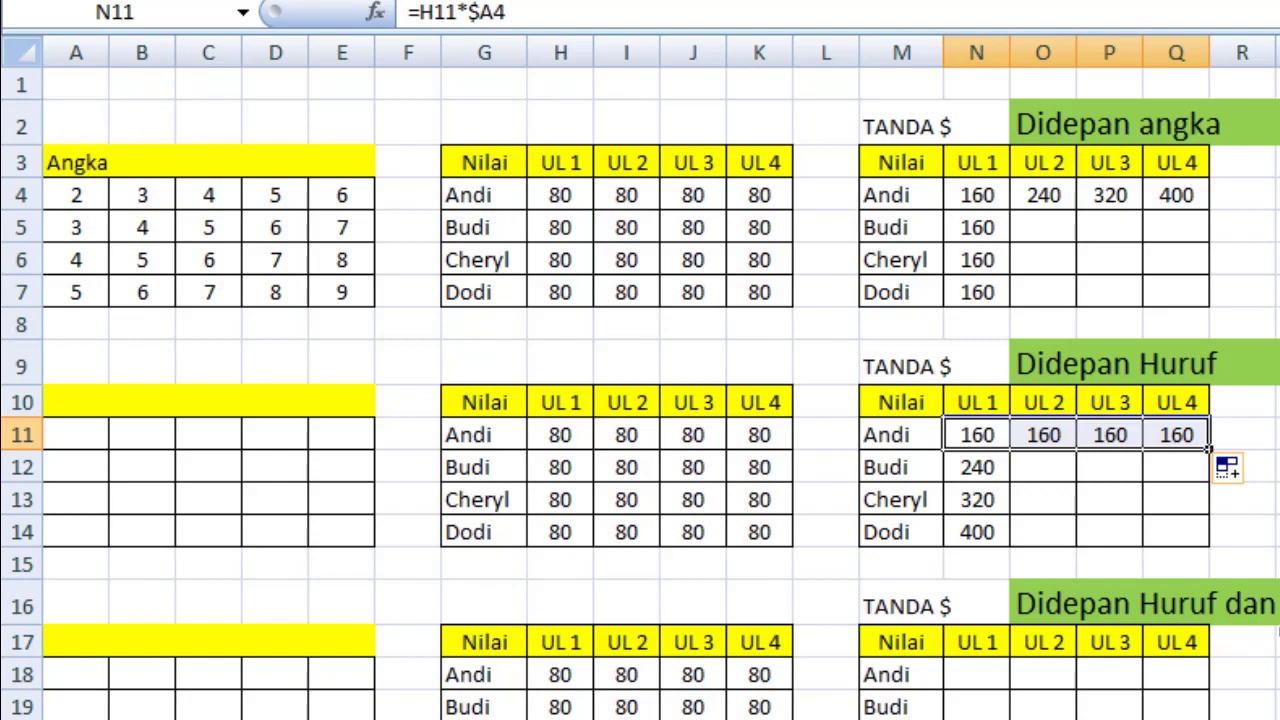
Enter =H18*$A$4 in N18 of the Didepan Huruf dan angka table.
{"action": "left_click", "coordinate": [997, 679]}
{"action": "type", "text": "="}
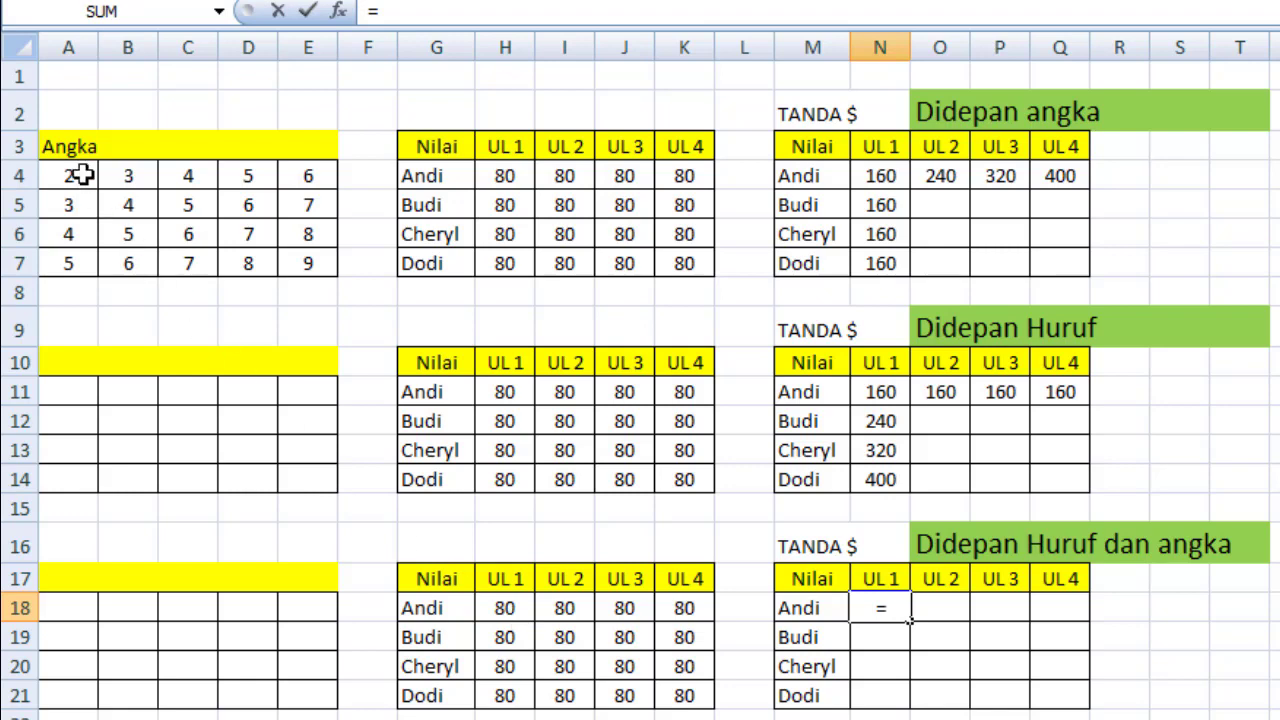
{"action": "left_click", "coordinate": [502, 612]}
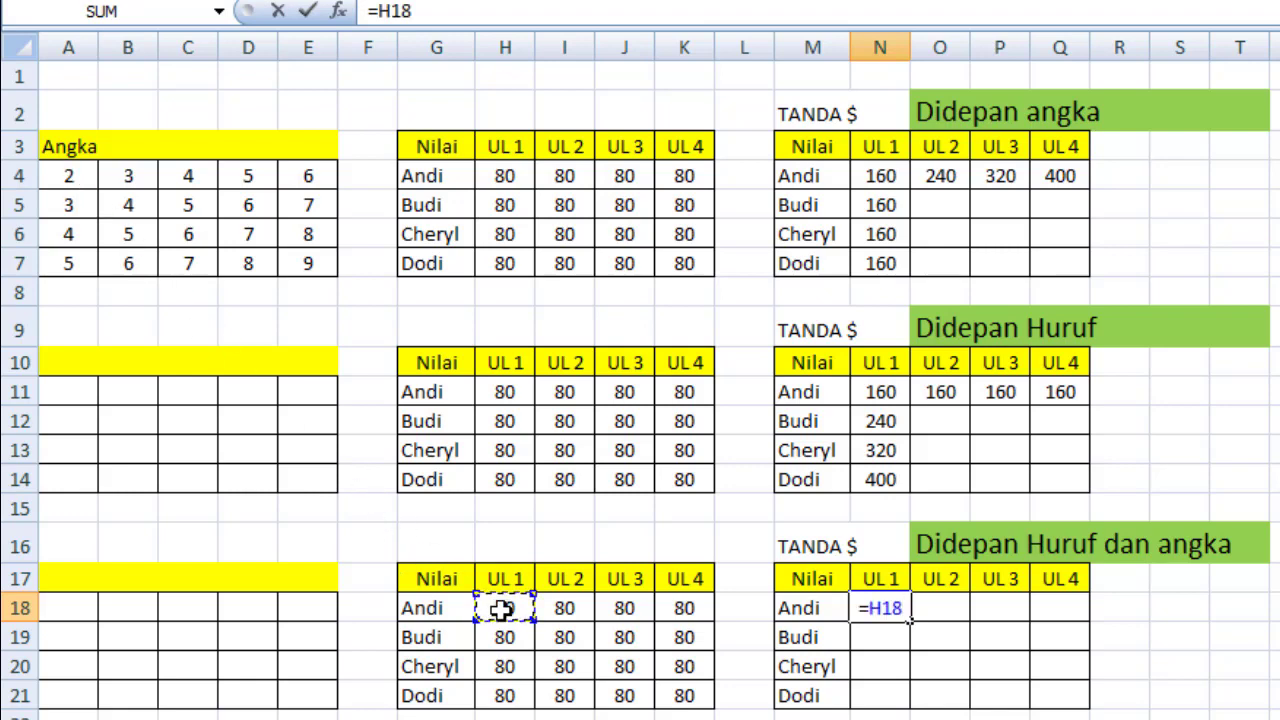
{"action": "type", "text": "*"}
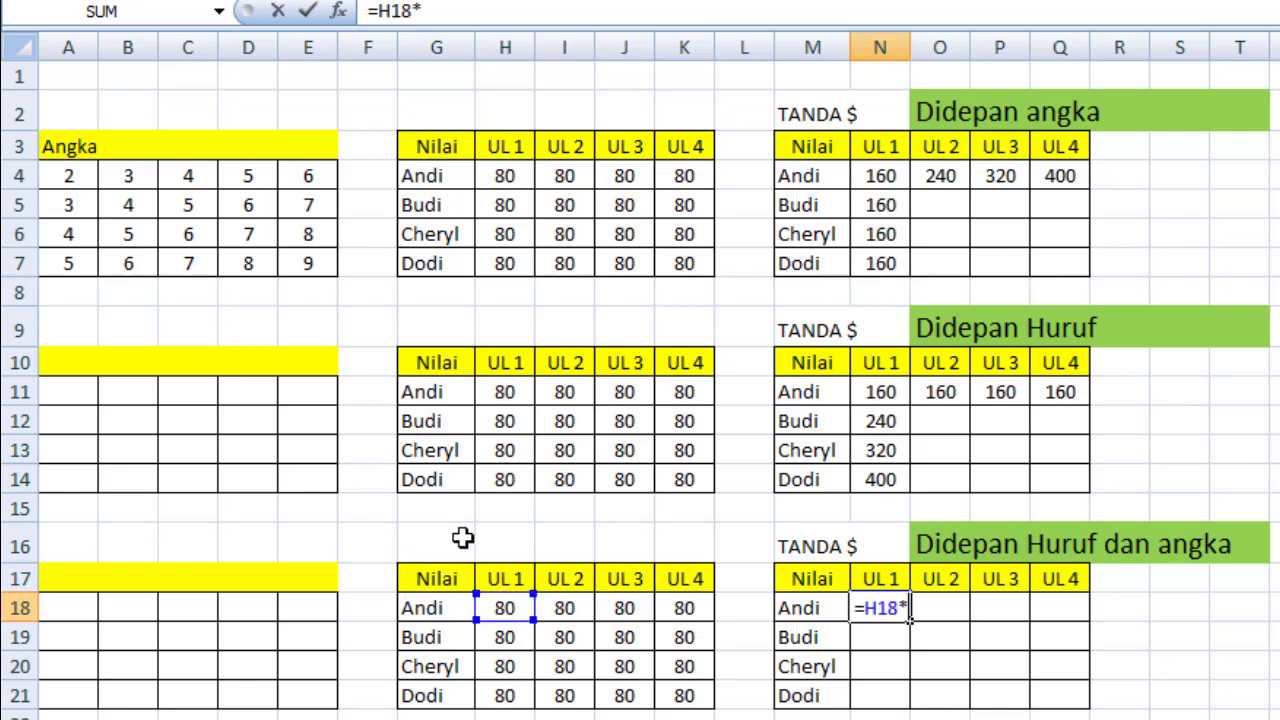
{"action": "left_click", "coordinate": [78, 180]}
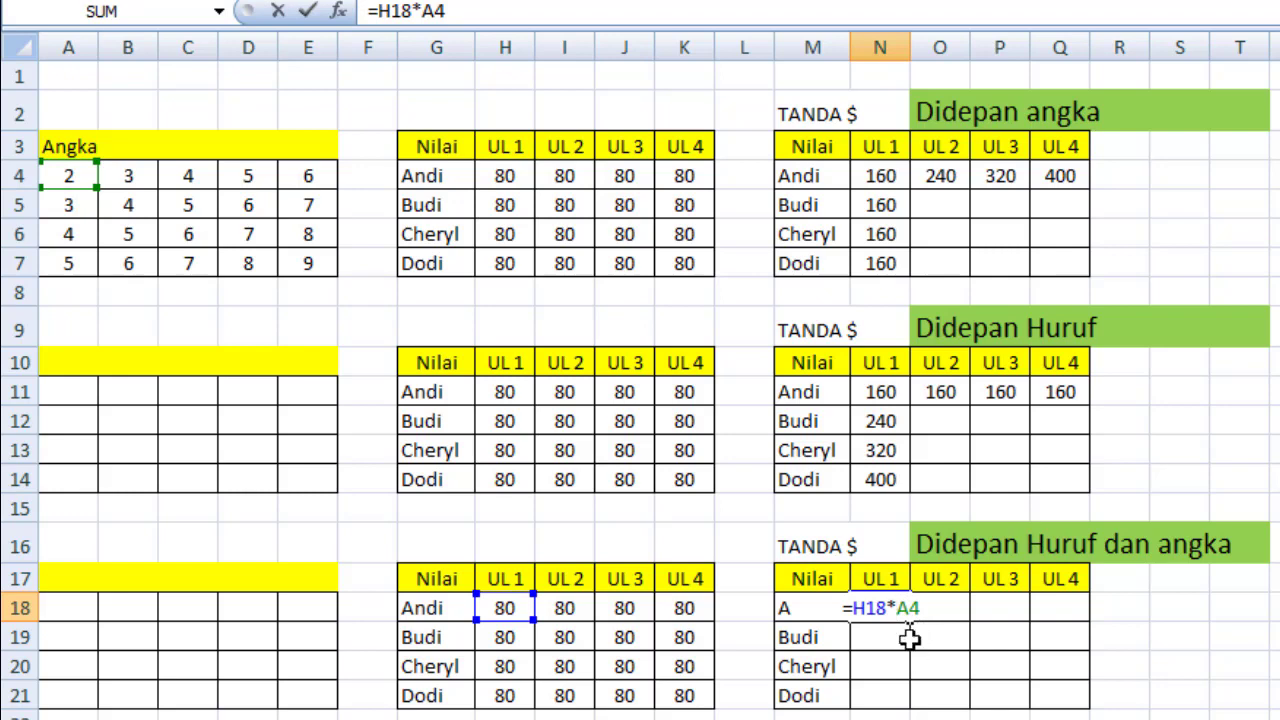
{"action": "type", "text": "$A"}
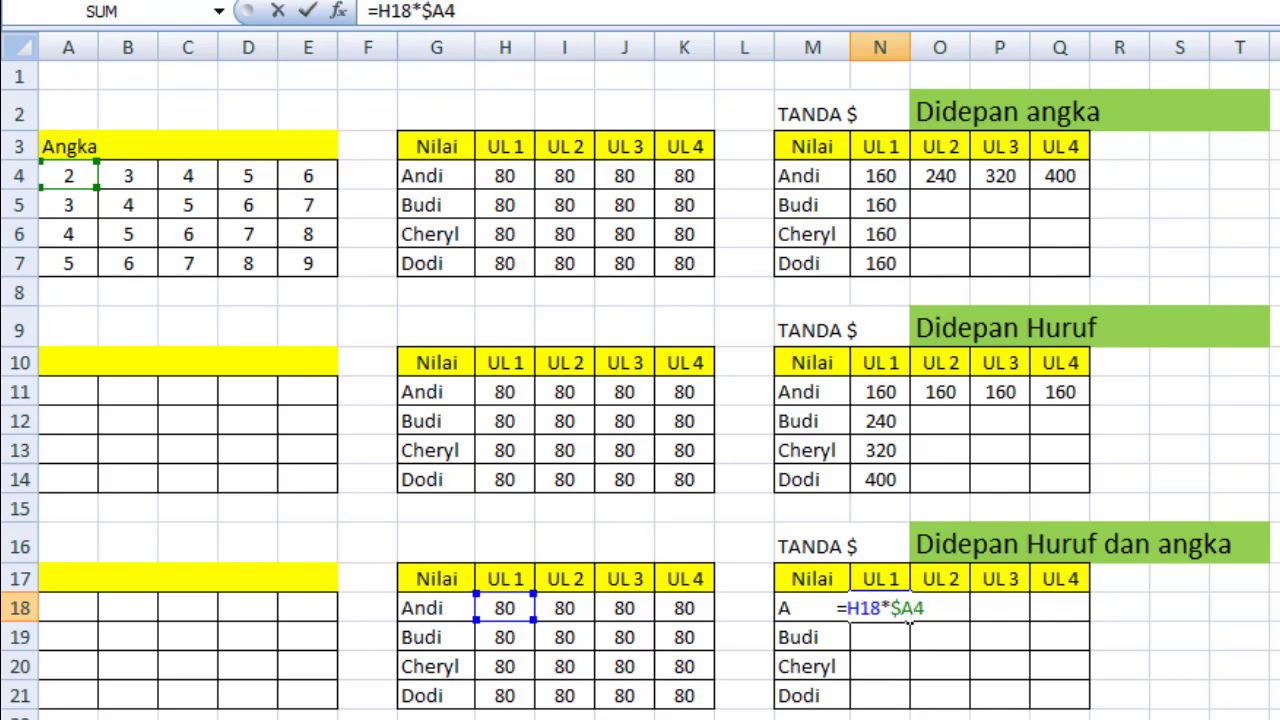
{"action": "type", "text": "$"}
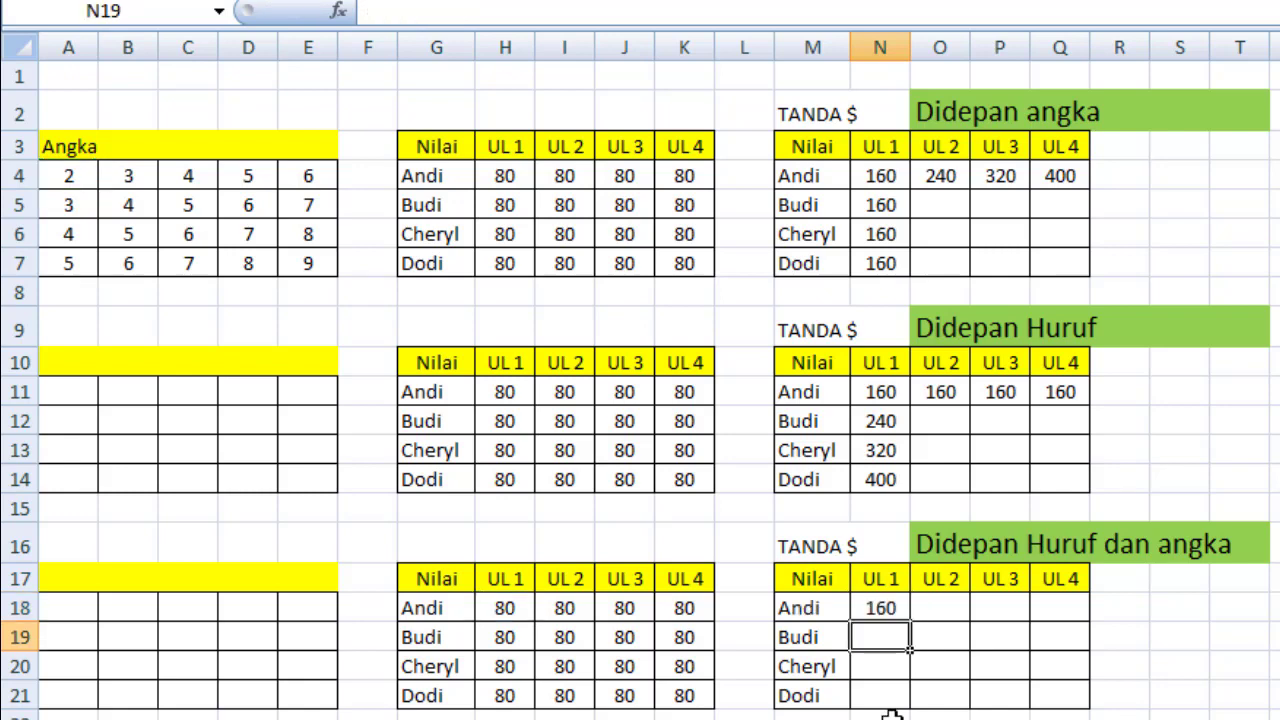
Copy N18's formula down to N21 and across to Q18, showing 160 throughout.
{"action": "left_click", "coordinate": [884, 605]}
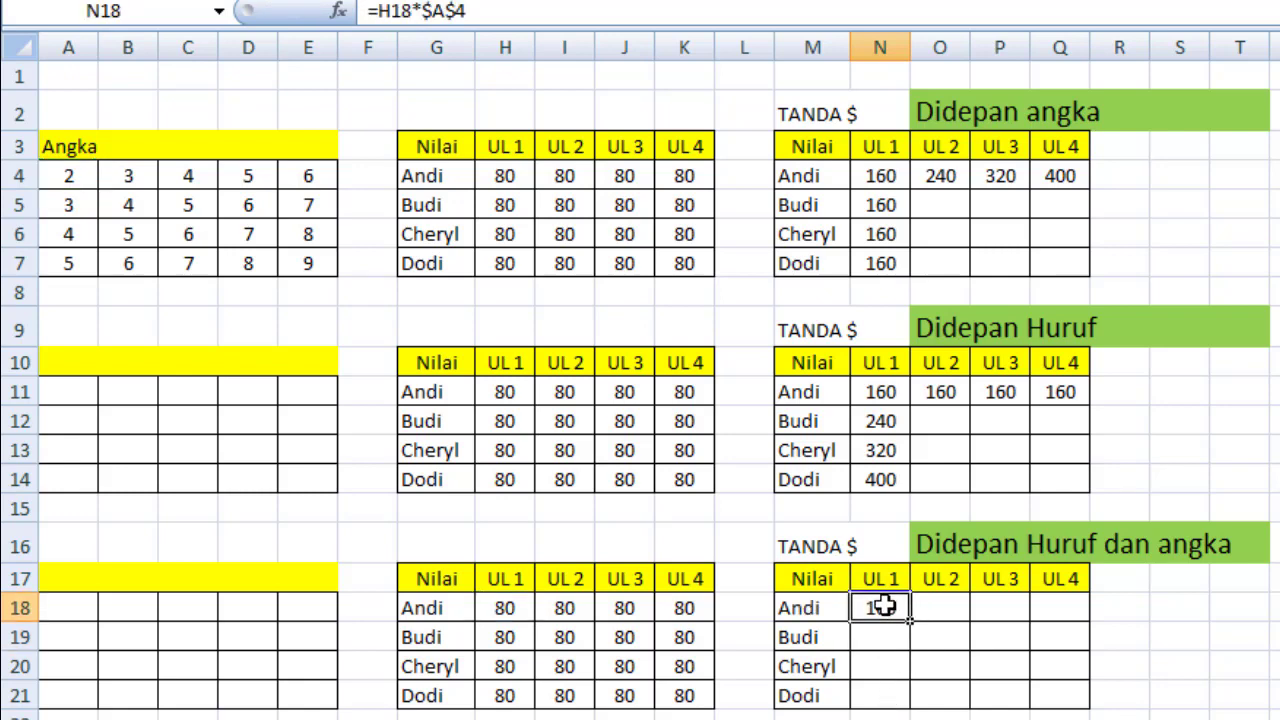
{"action": "left_click_drag", "start_coordinate": [910, 622], "coordinate": [910, 708]}
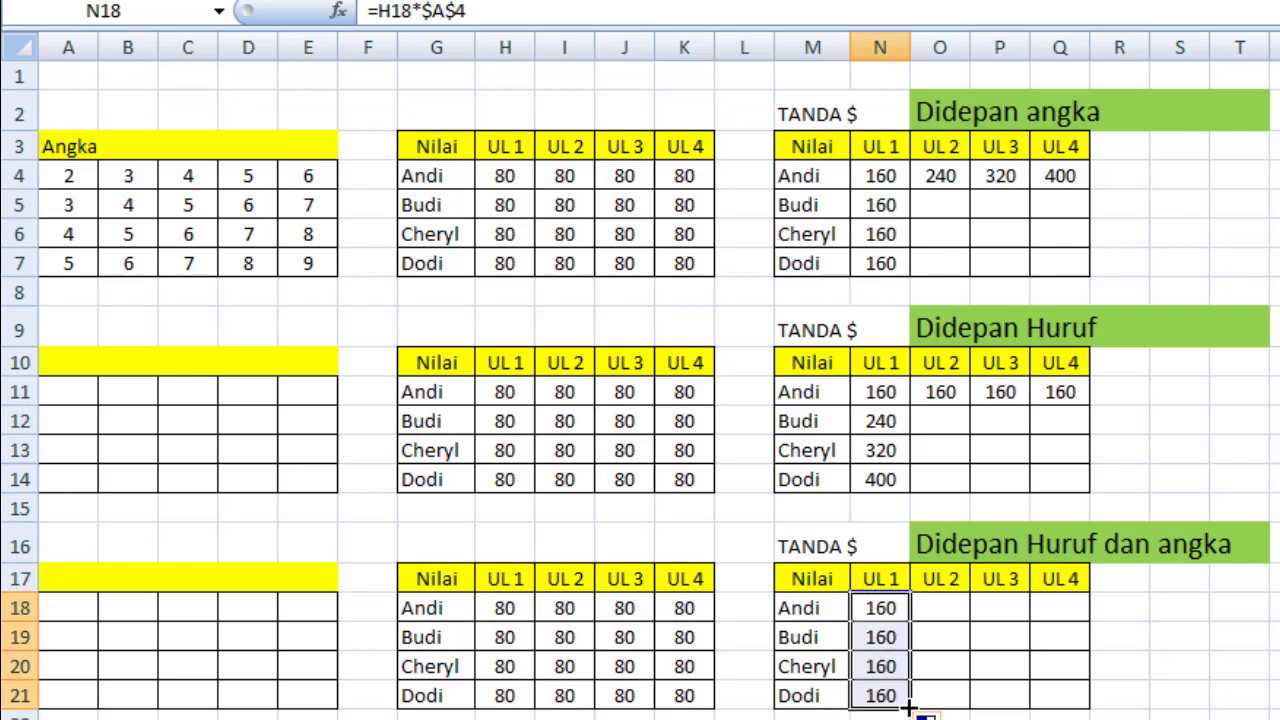
{"action": "left_click", "coordinate": [880, 612]}
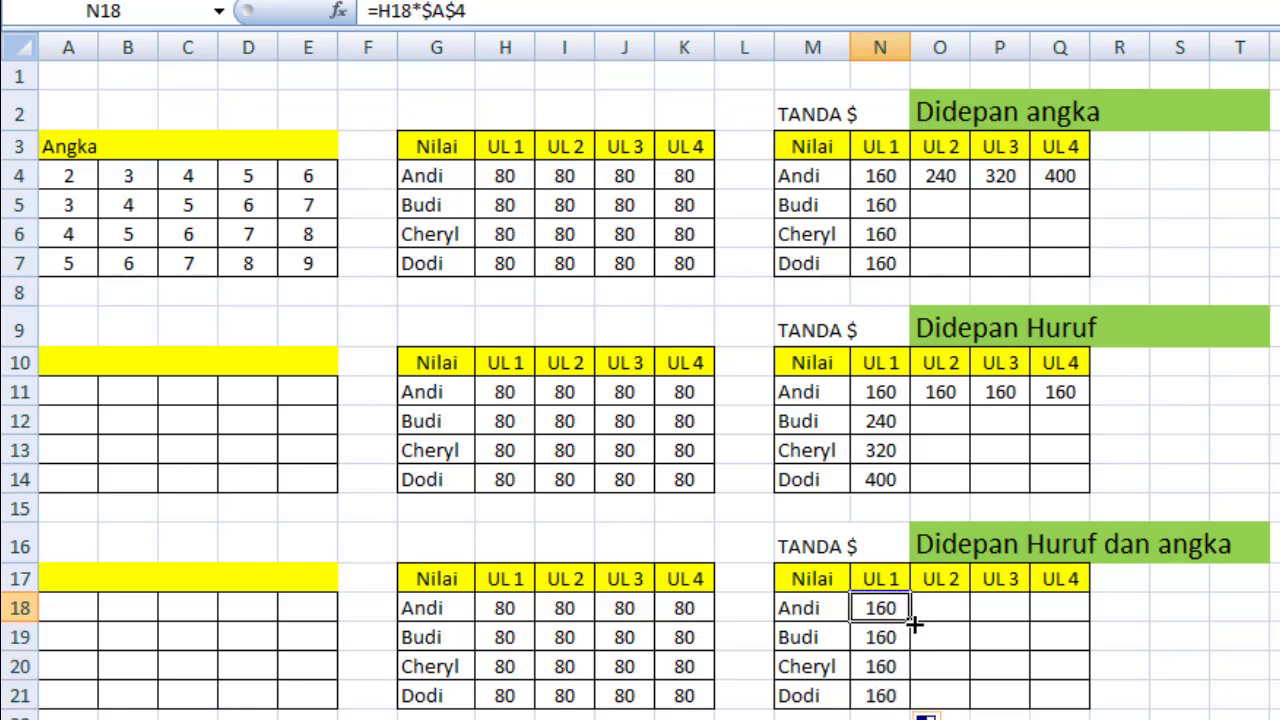
{"action": "left_click_drag", "start_coordinate": [914, 622], "coordinate": [1088, 622]}
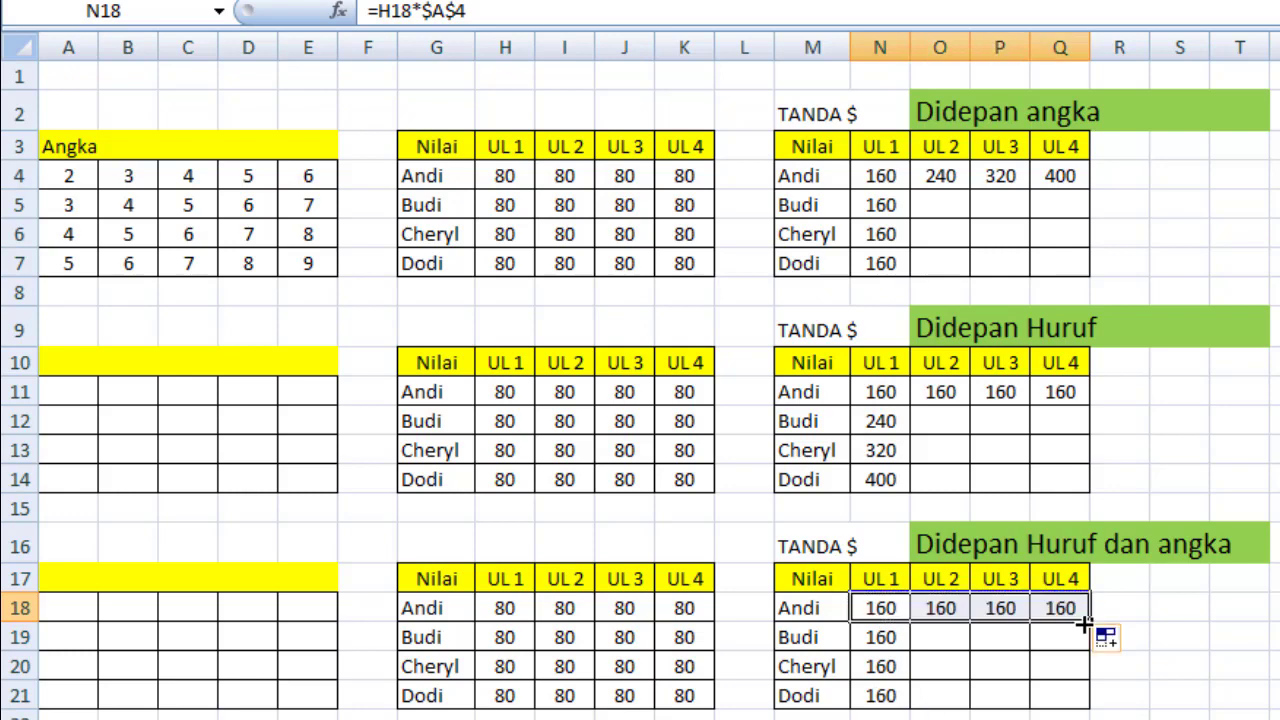
{"action": "left_click", "coordinate": [942, 616]}
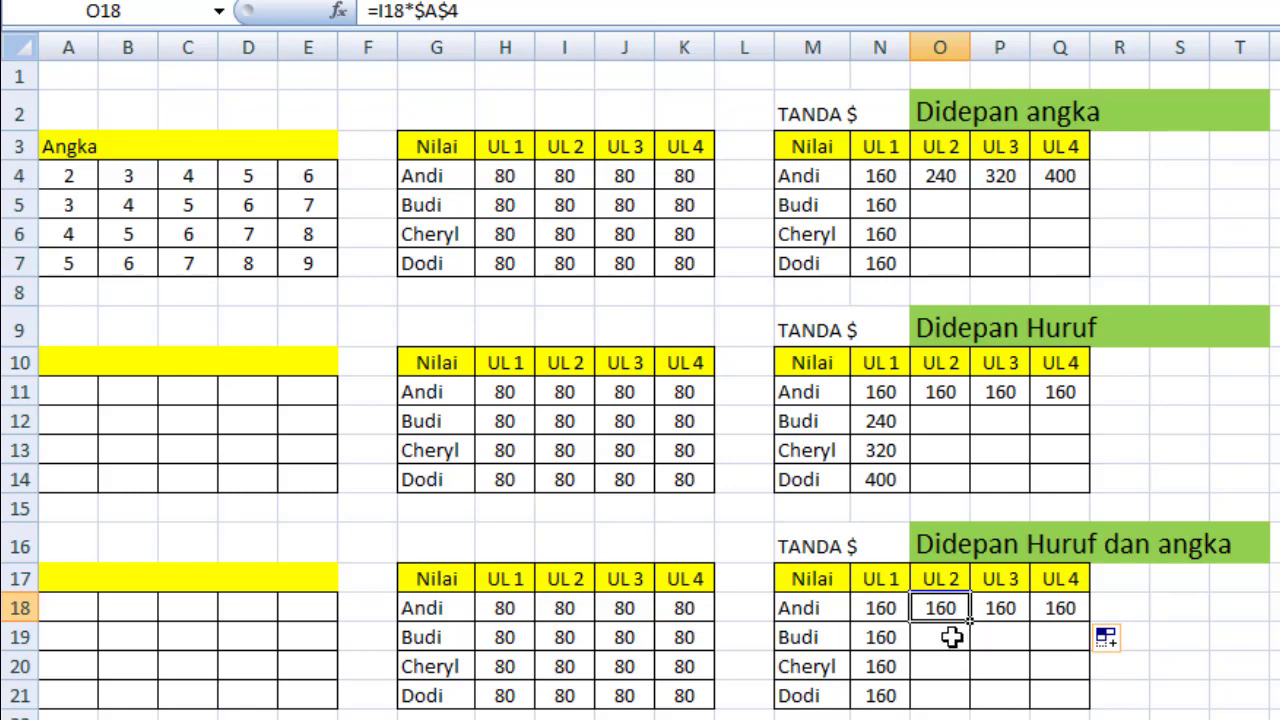
Type =I19*A4 in O19 and use F4 to make it =I19*$A$4.
{"action": "left_click", "coordinate": [951, 637]}
{"action": "type", "text": "="}
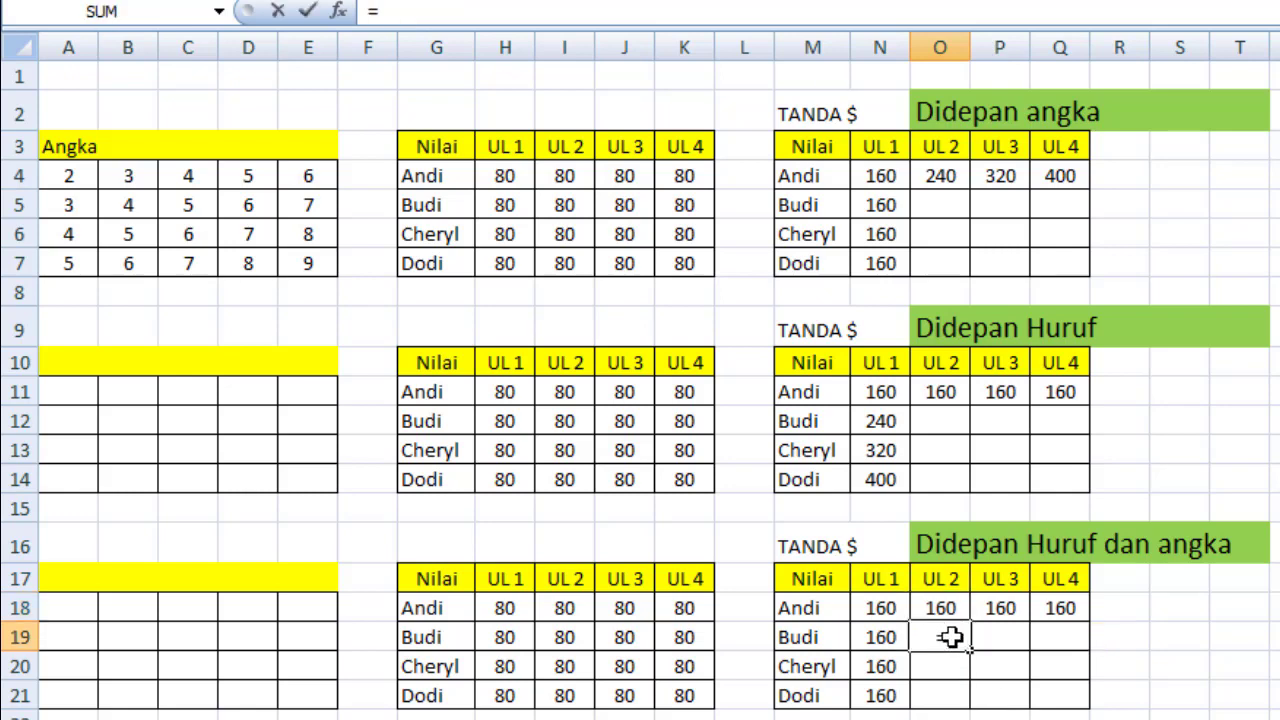
{"action": "left_click", "coordinate": [570, 641]}
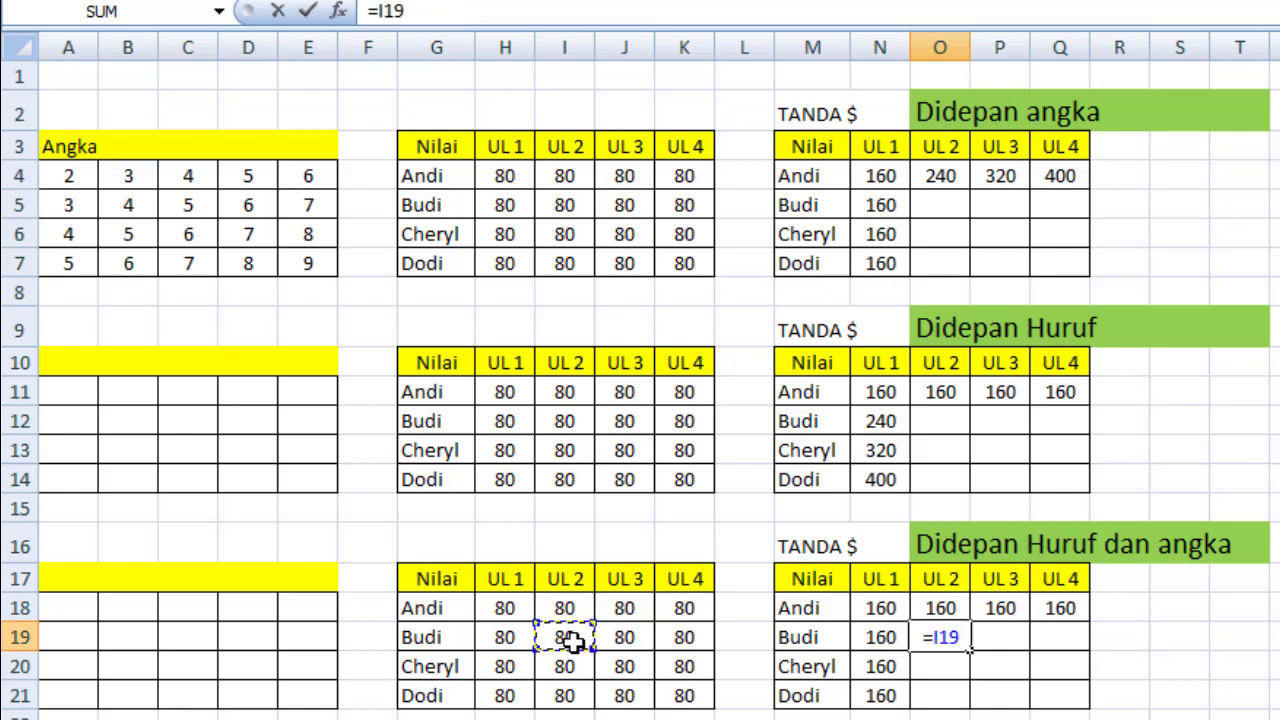
{"action": "type", "text": "*"}
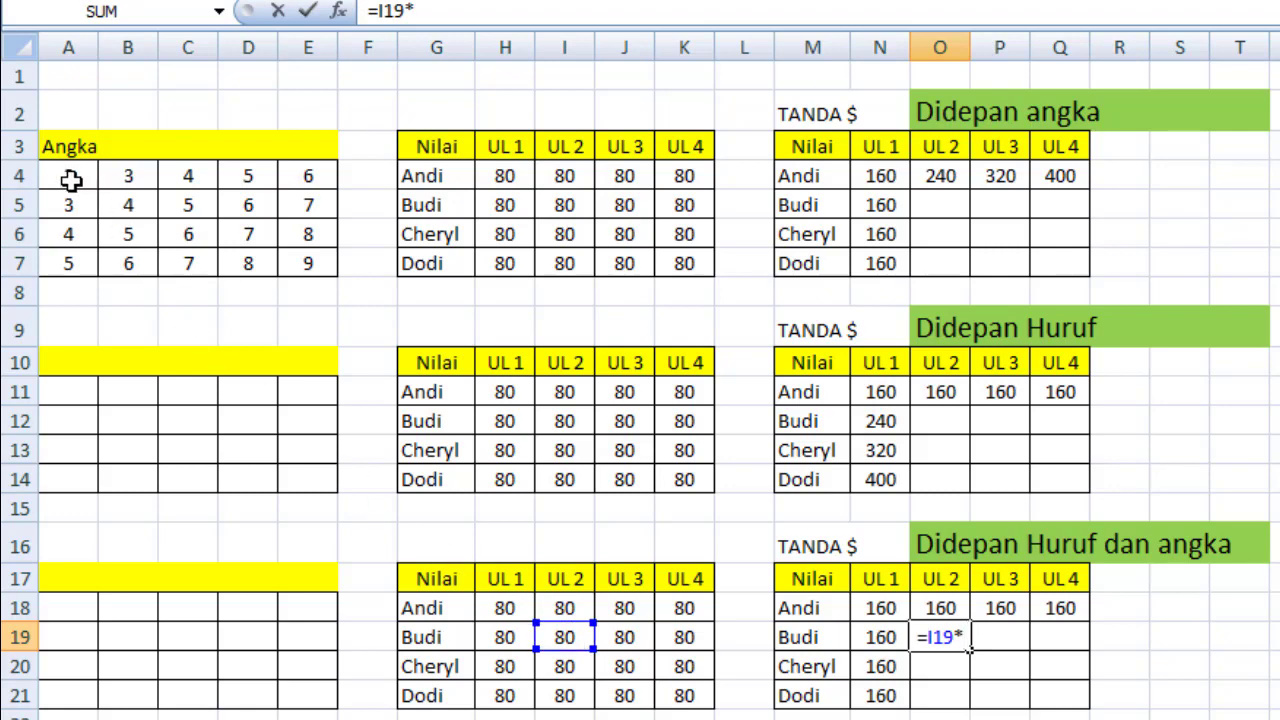
{"action": "left_click", "coordinate": [71, 179]}
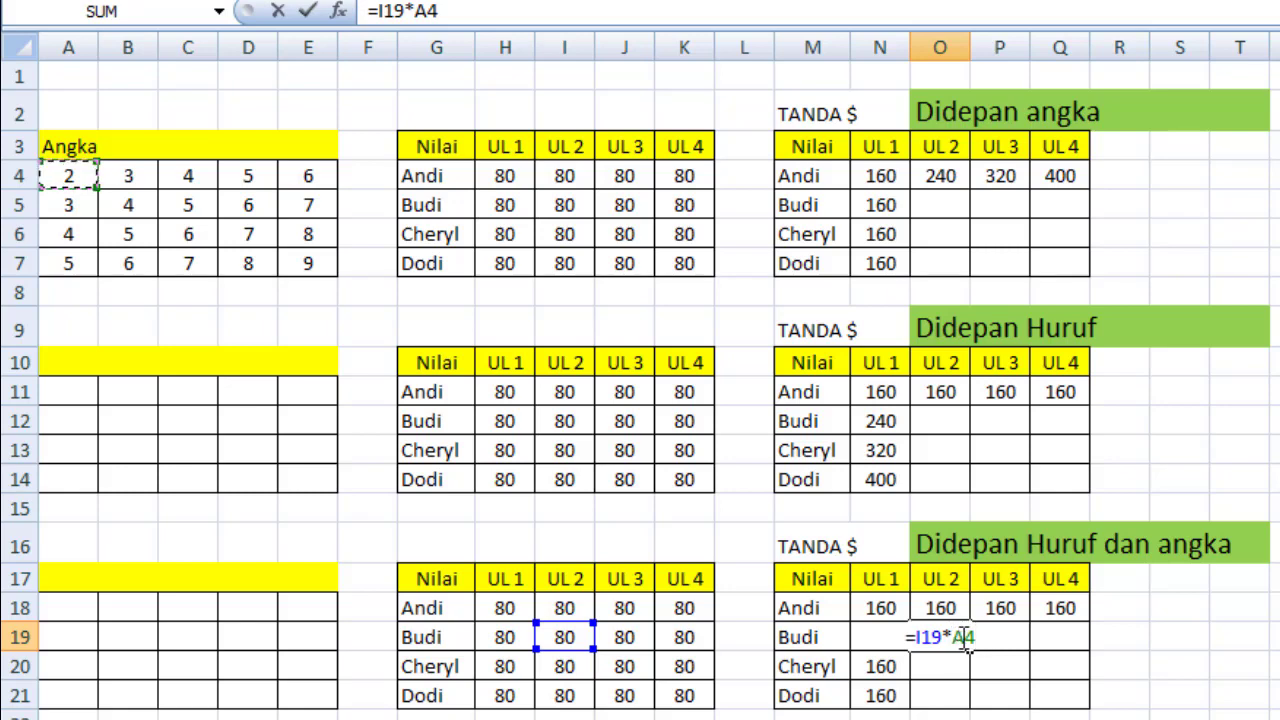
{"action": "double_click", "coordinate": [965, 637]}
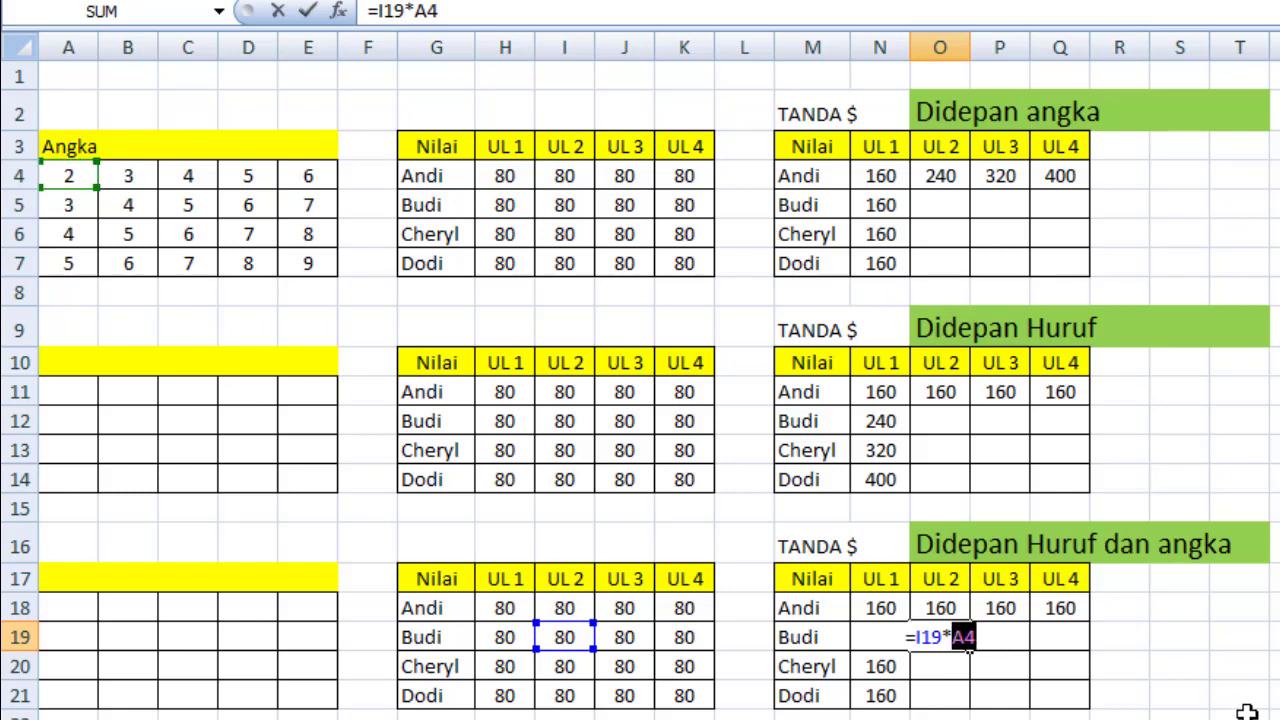
{"action": "key", "text": "F4"}
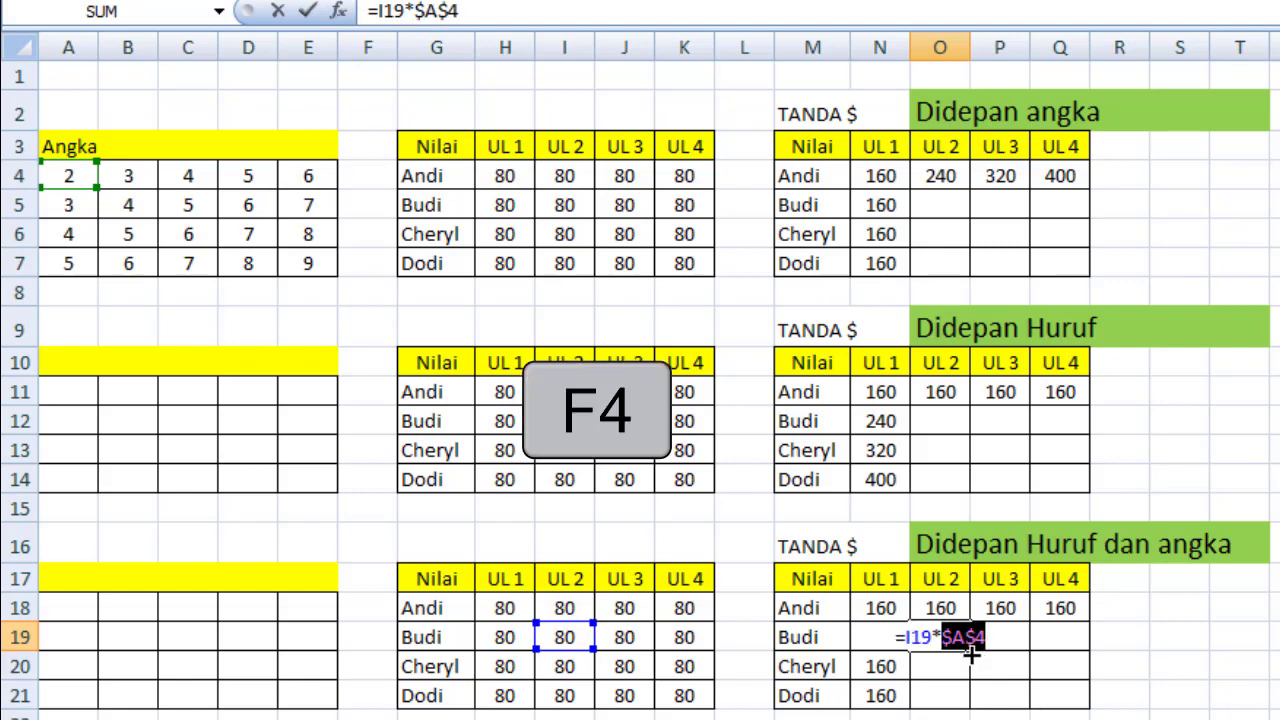
{"action": "left_click", "coordinate": [970, 645]}
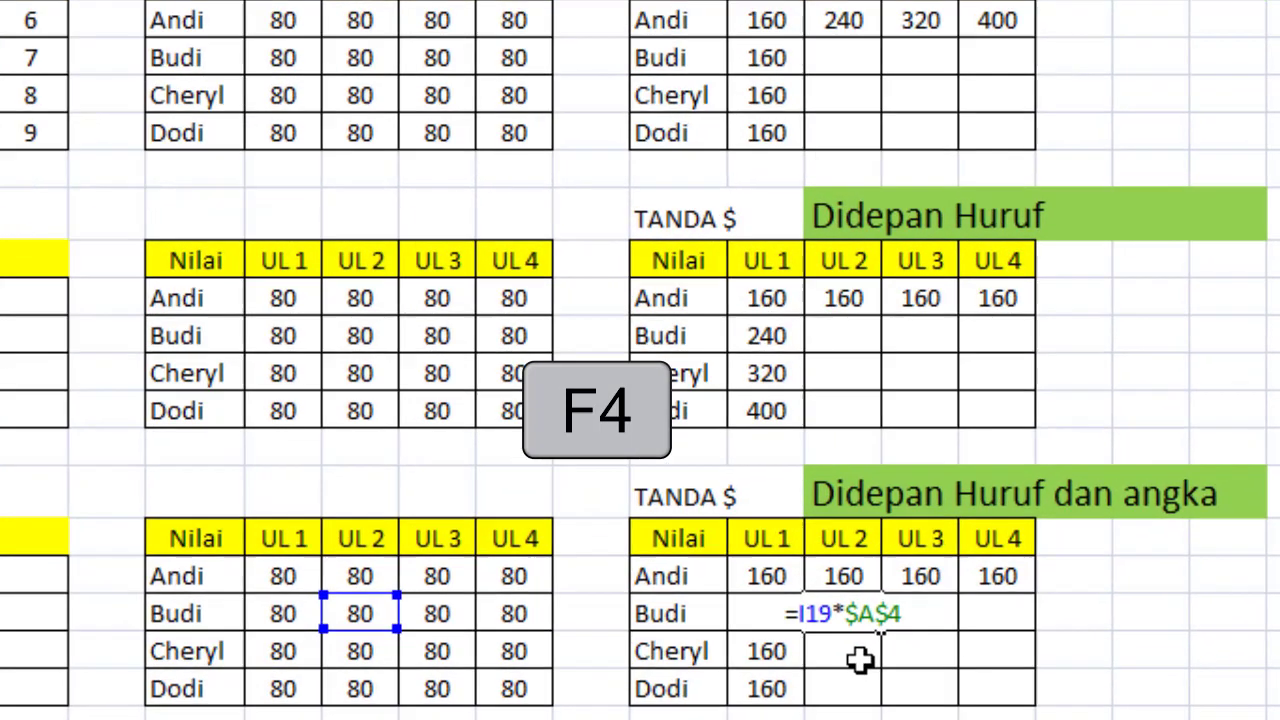